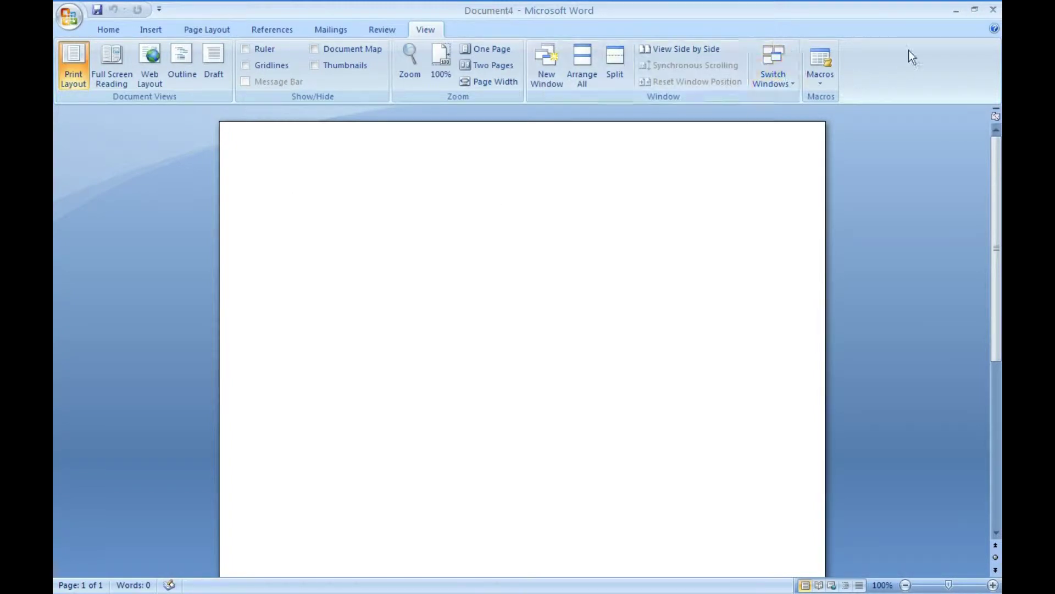
Look up the BestPrice2009.mdb file name on the desktop, then return to the Word document
click(970, 9)
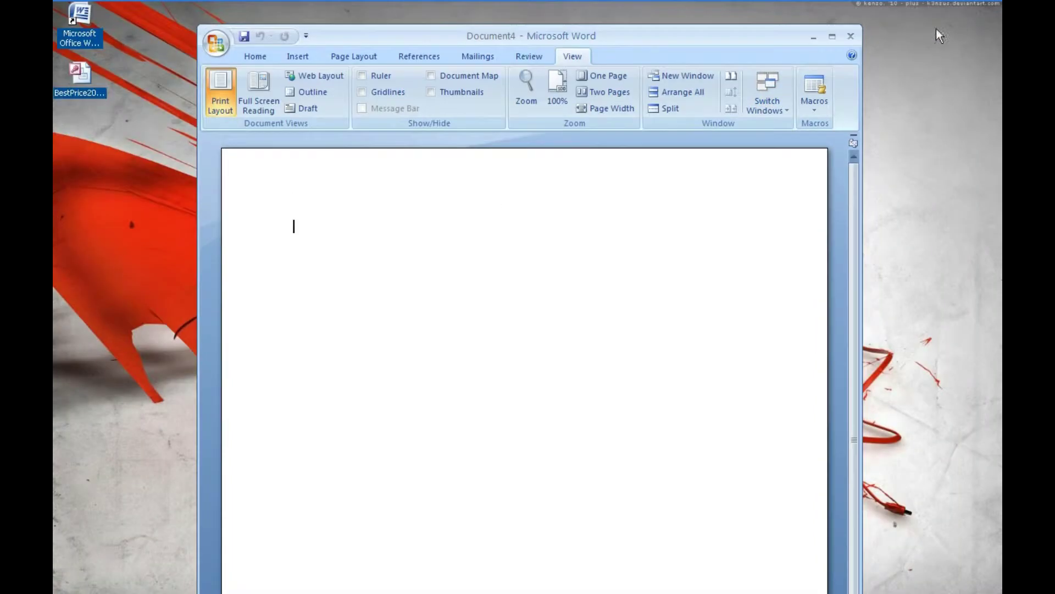
click(98, 99)
click(88, 96)
key(ctrl+c)
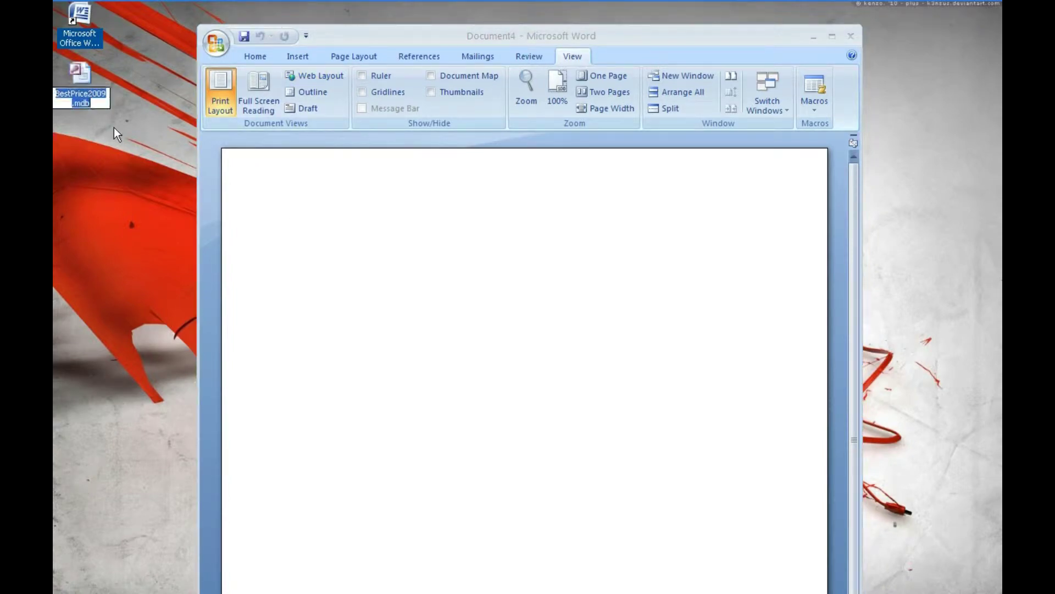
double_click(433, 34)
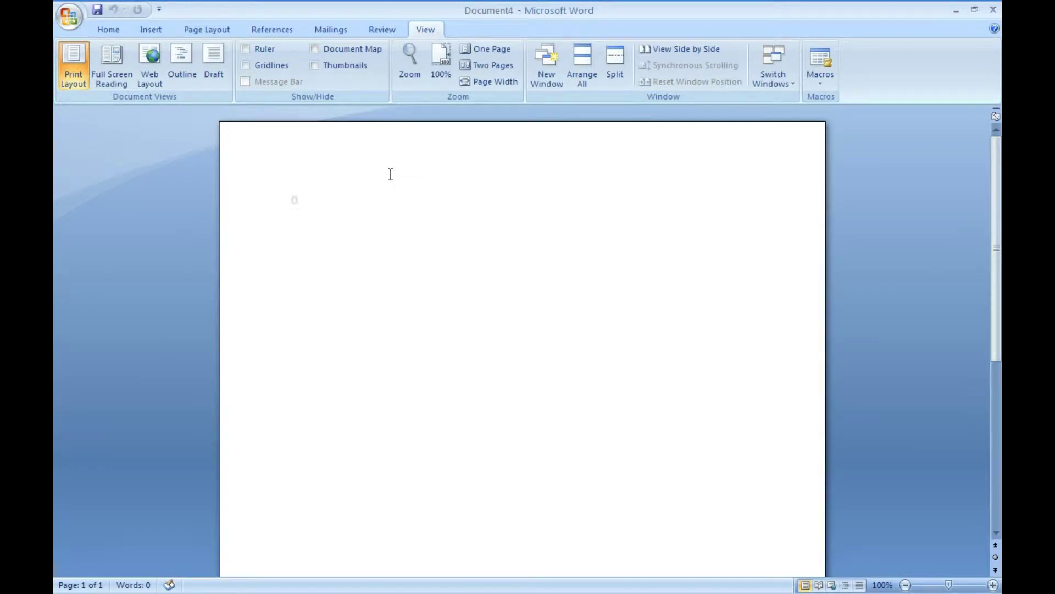
Type 'Database: BestPrice2009.mdb', then the author's name and 12/14/12 on the next line
text(Database:)
key(ctrl+v)
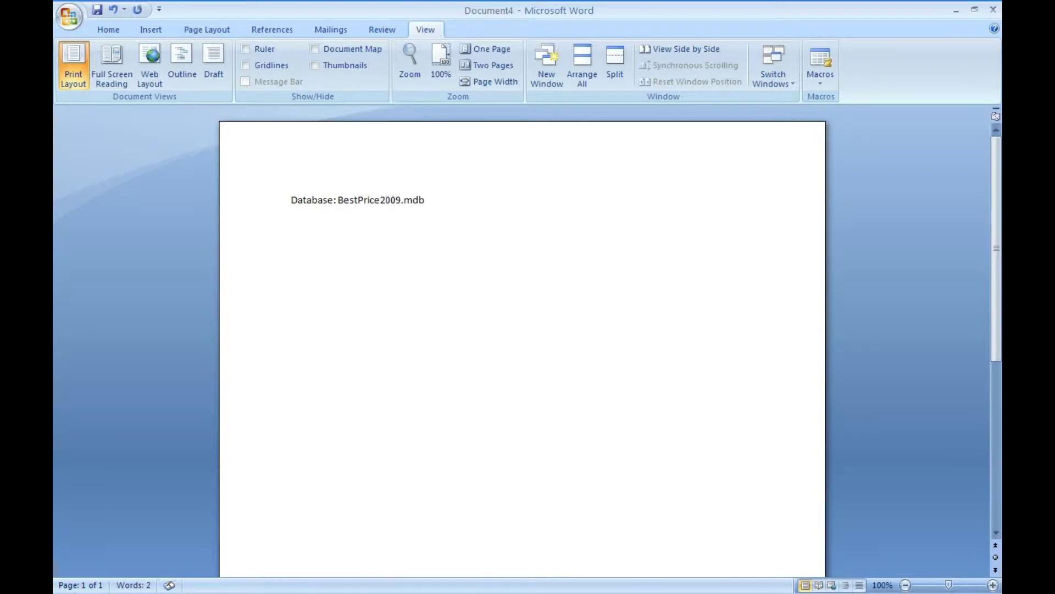
text(B)
key(BackSpace)
text(Bryan Myers - 12/14)
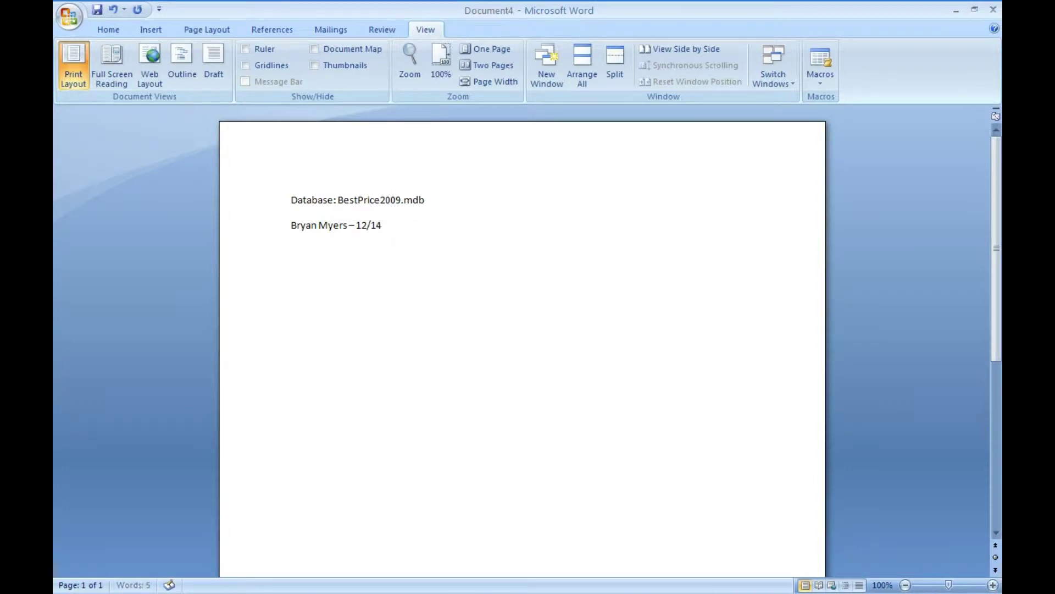
text(/12)
key(Return)
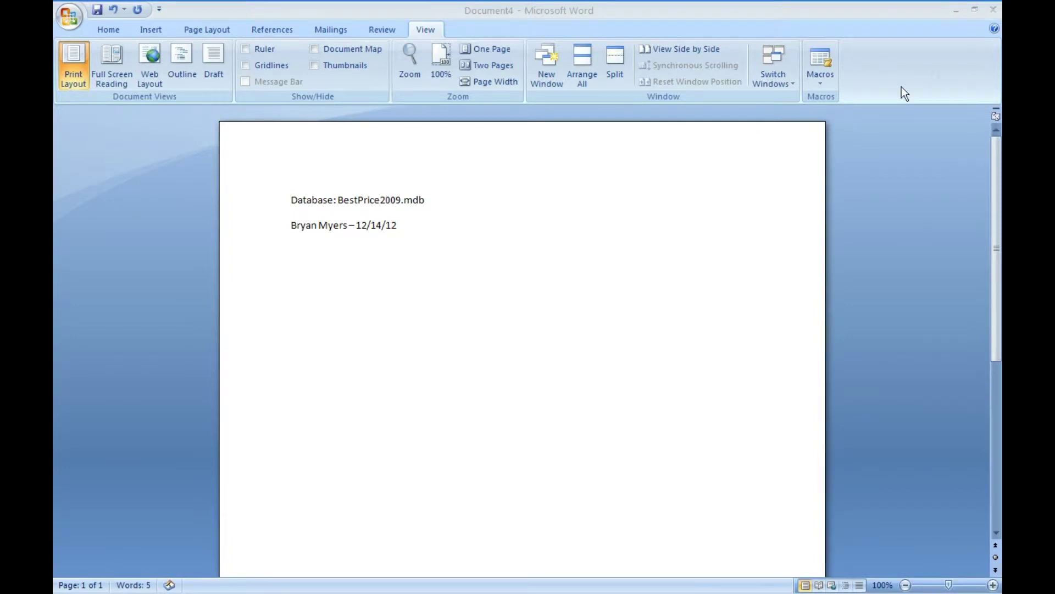
click(975, 11)
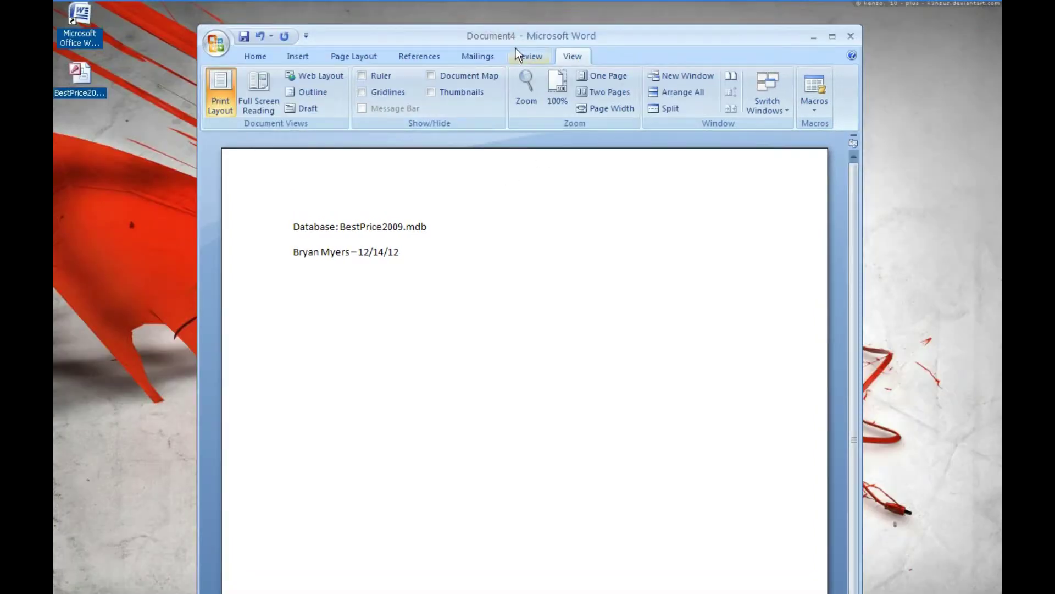
Launch BestPrice2009.mdb in Access and record 'Open database' as the next step in Word
drag(561, 37, 597, 38)
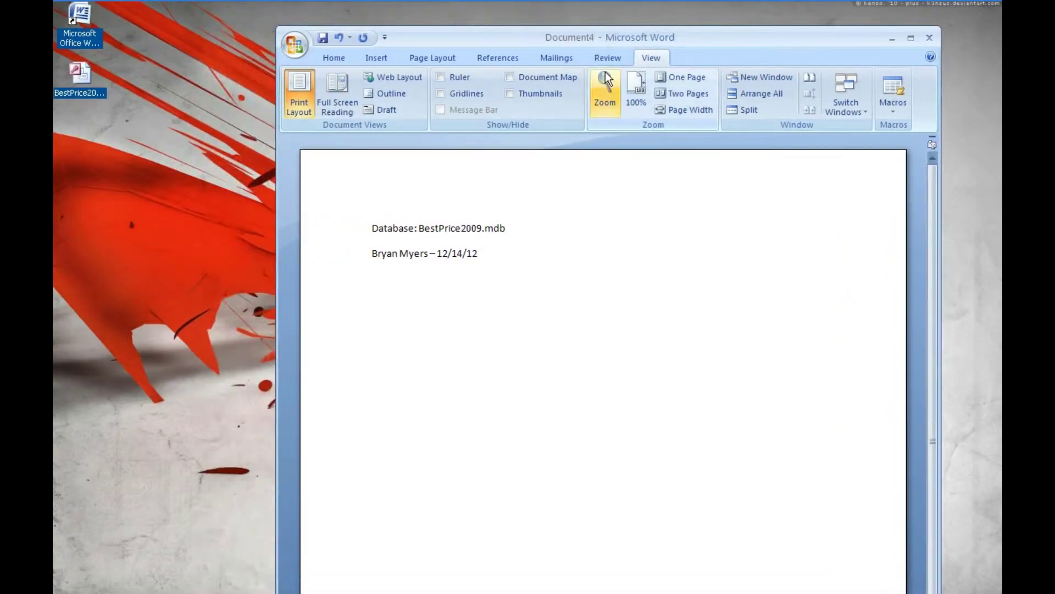
double_click(79, 81)
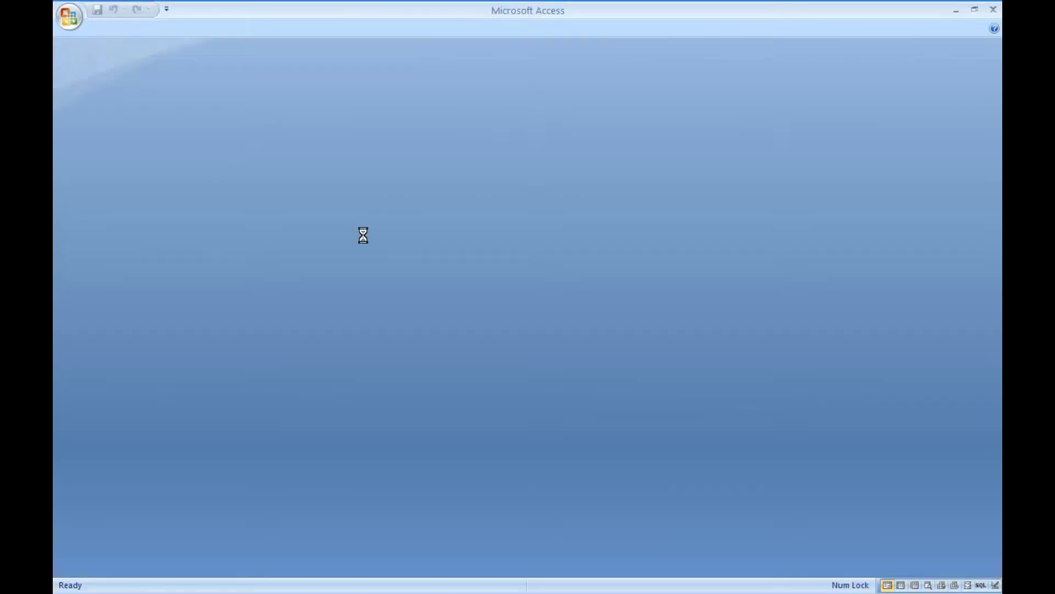
key(alt+Tab)
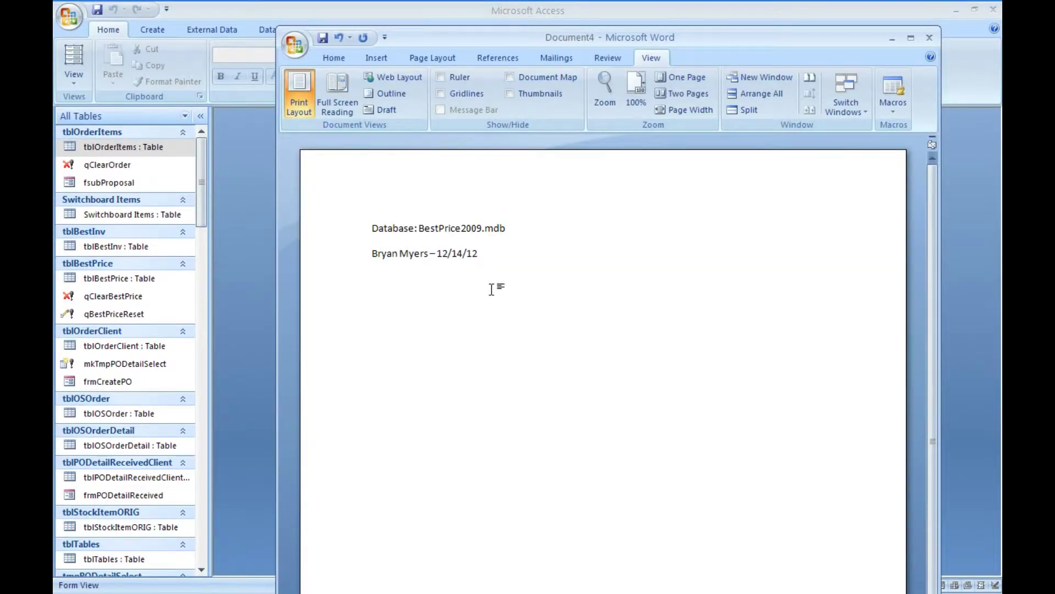
text(Open database.)
key(alt+Tab)
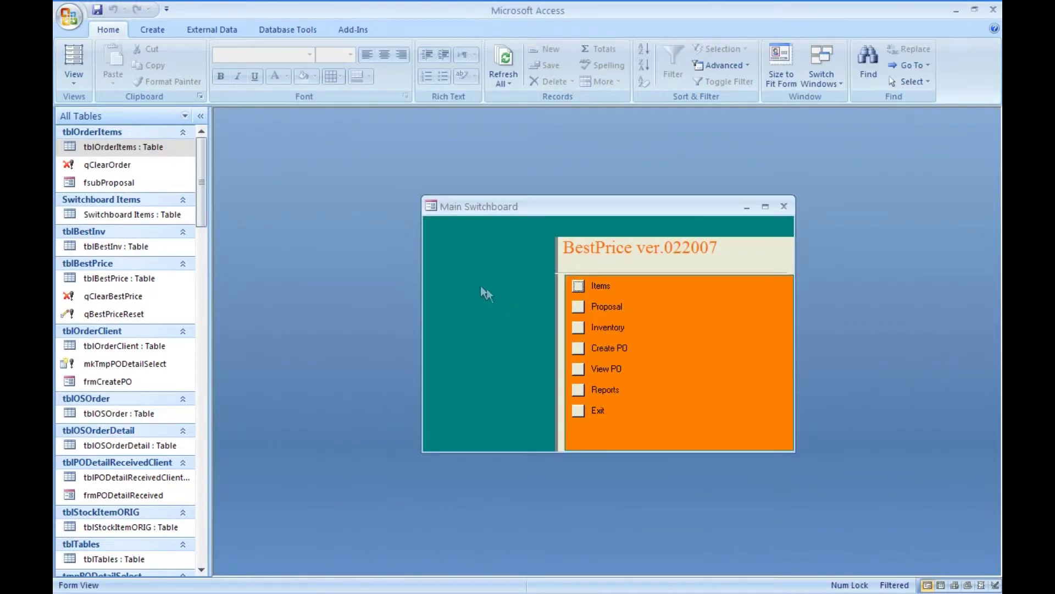
Open the Items form, note 'Click on items option' in Word, and set Search to Programming Tools
click(579, 286)
key(alt+Tab)
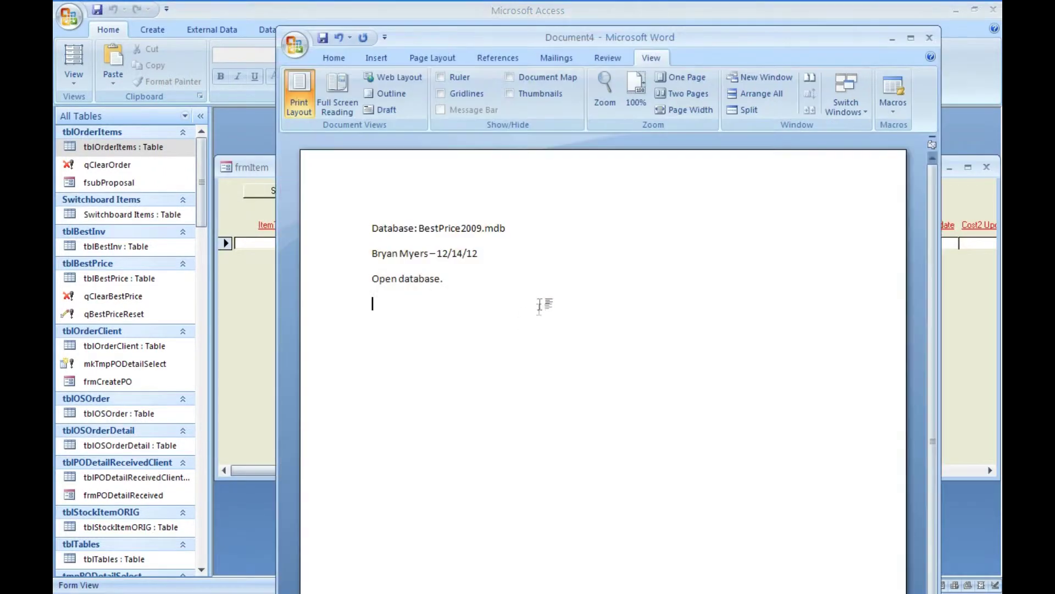
text(Click on items o)
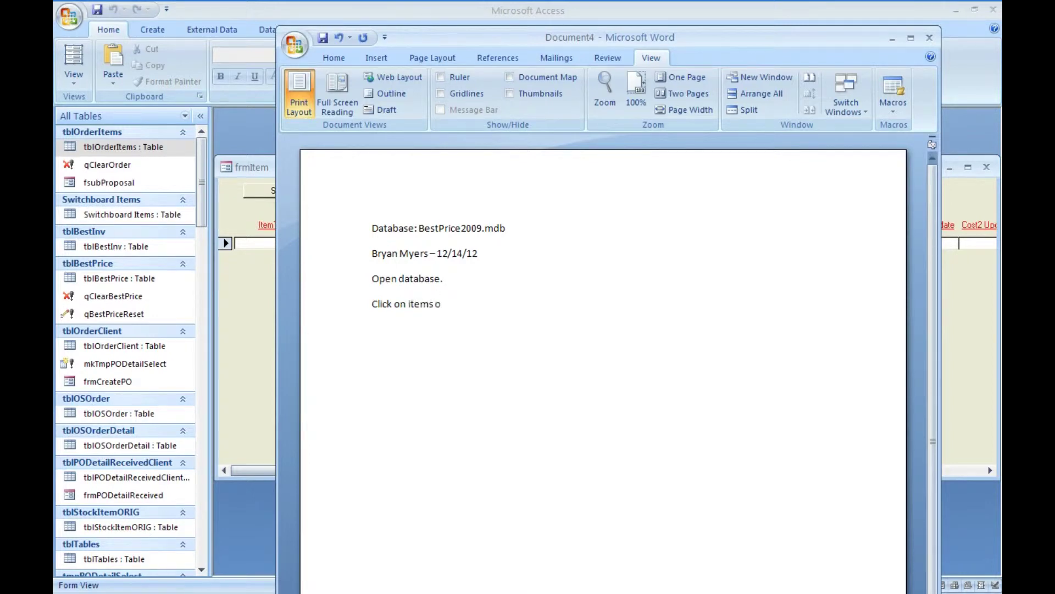
text(ption.)
key(alt+Tab)
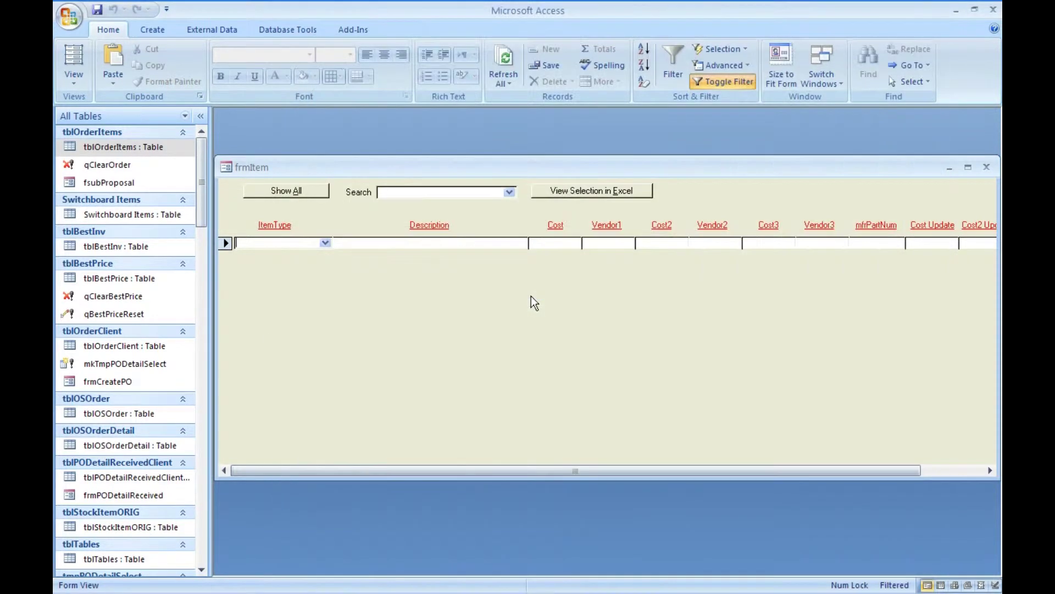
click(508, 192)
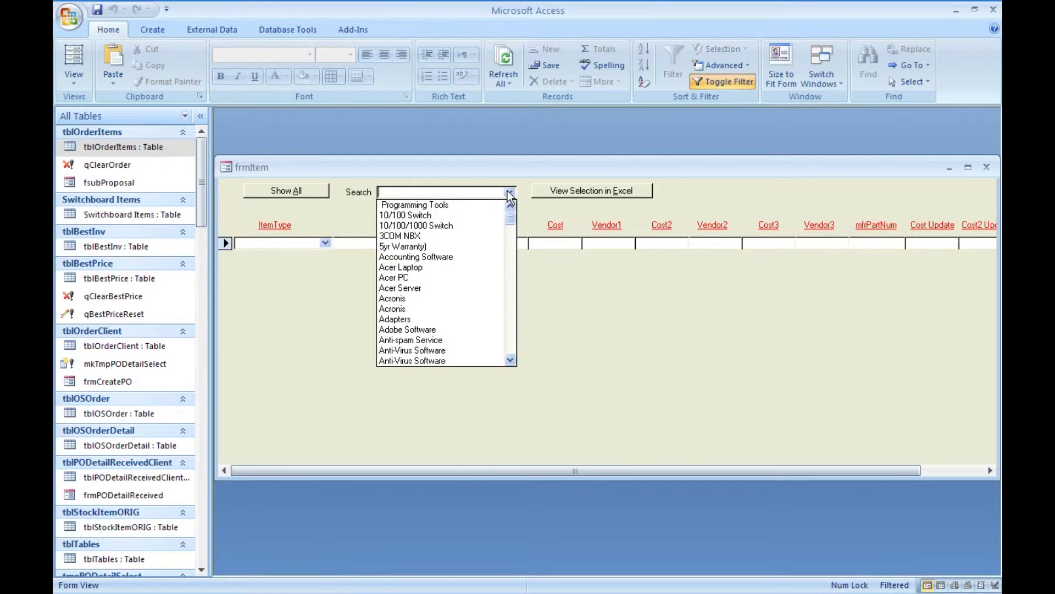
click(443, 204)
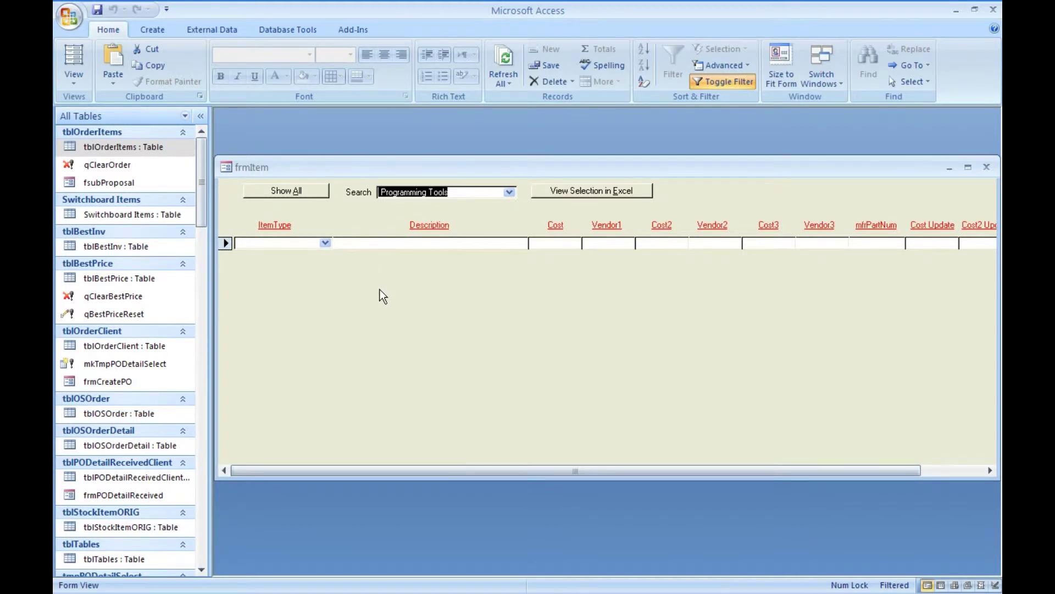
Write the step 'Select Programming tools from the search dropdown.', replacing the mistyped word 'Options'
key(alt+Tab)
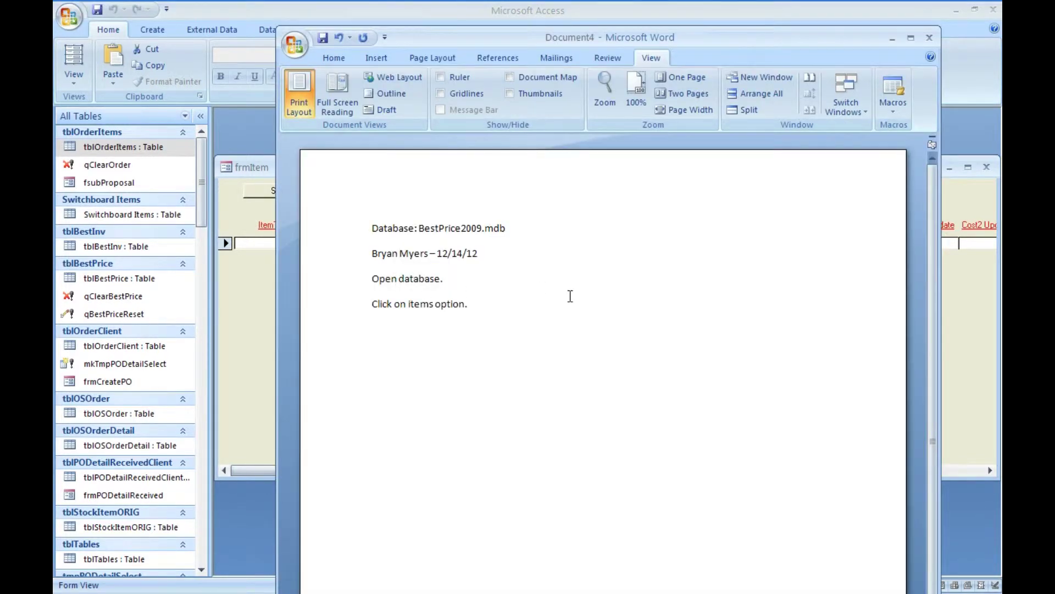
text(Select Programming Options)
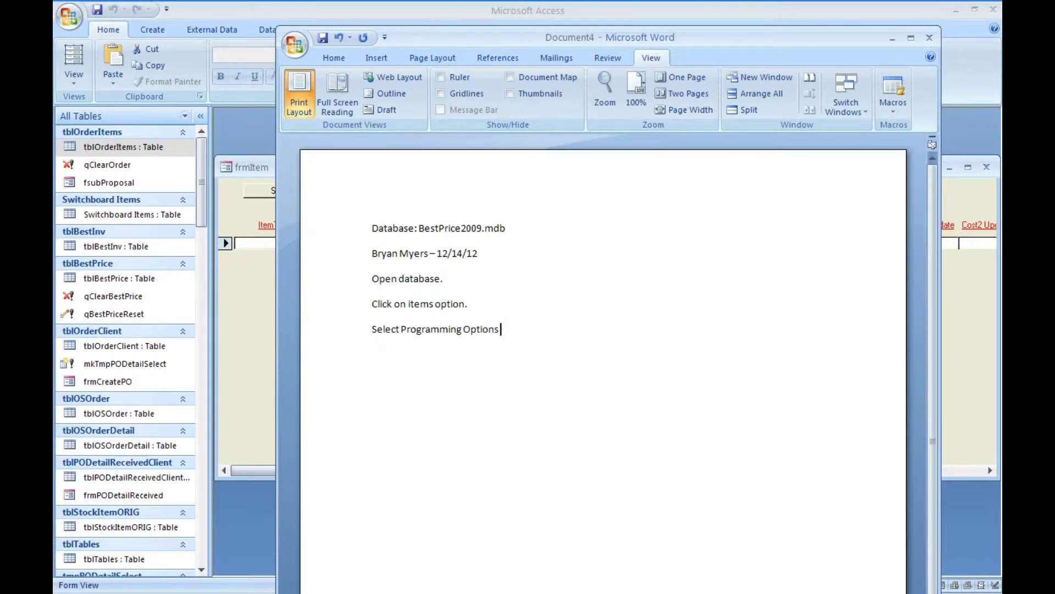
key(alt+Tab)
key(alt+Tab)
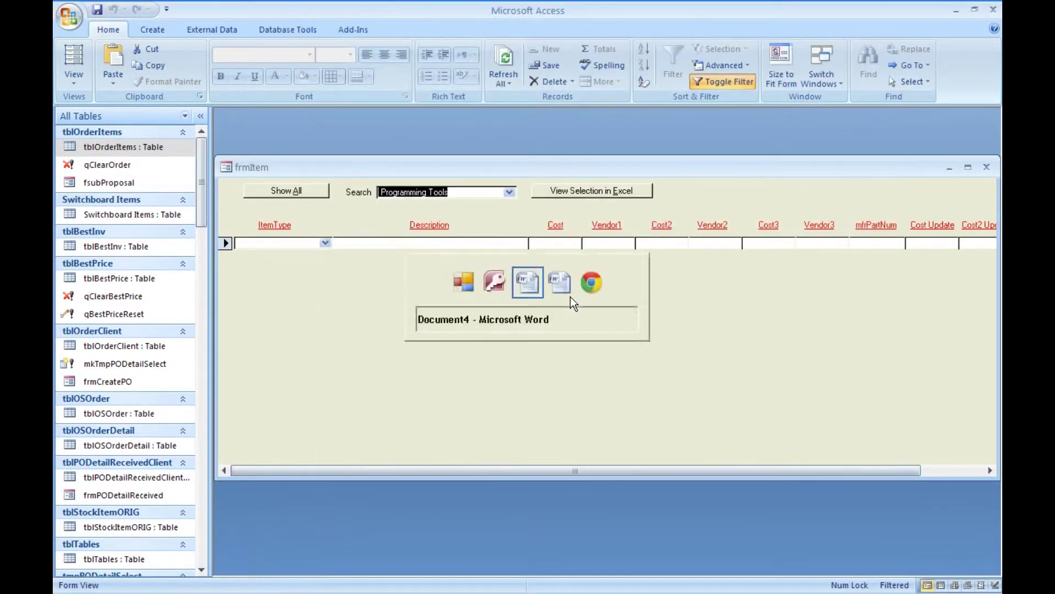
key(ctrl+shift+Left)
key(BackSpace)
text(tool)
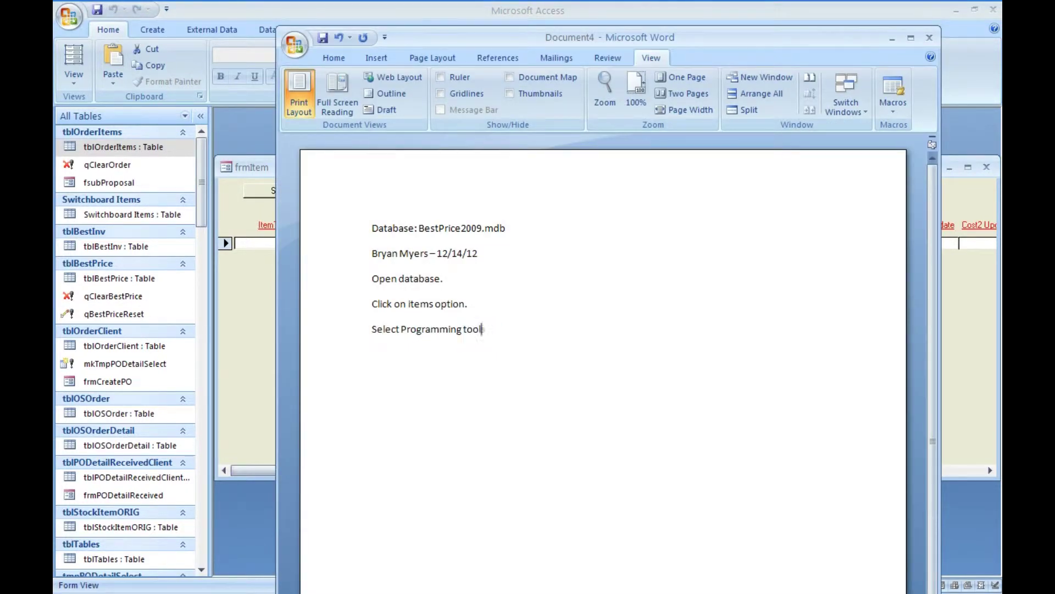
text(s from the search dropdo)
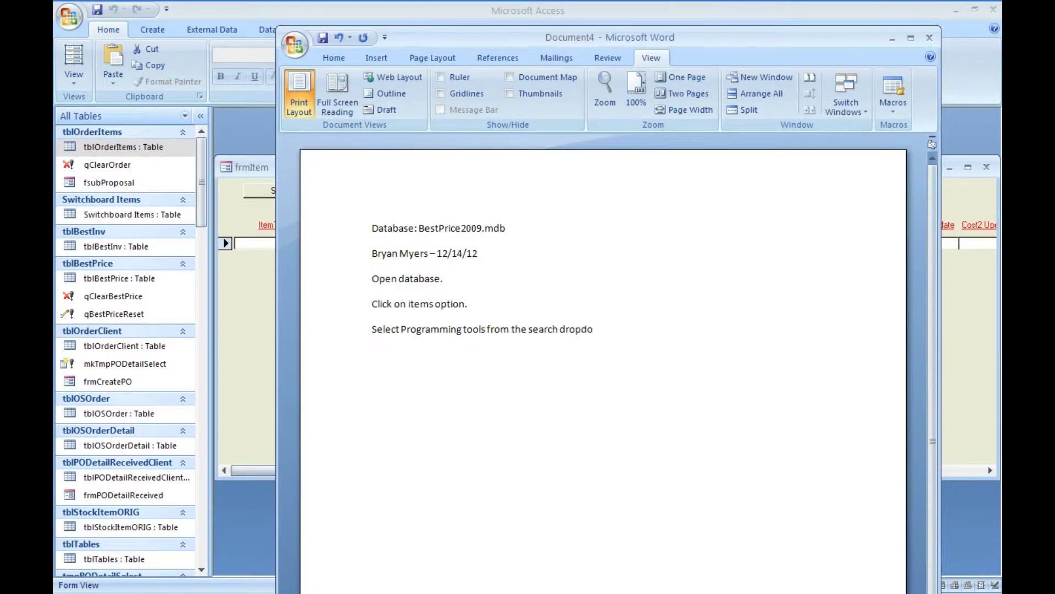
text(wn.)
Set the new record's item type to Programming Tools and note 'Select programming tools for the item type.'
click(242, 299)
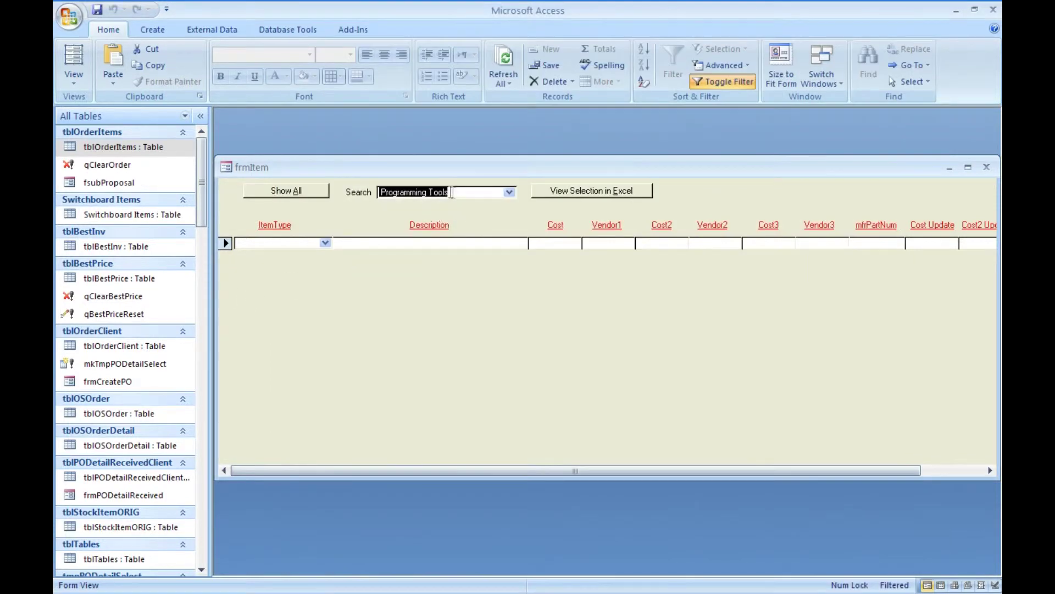
click(325, 242)
click(312, 253)
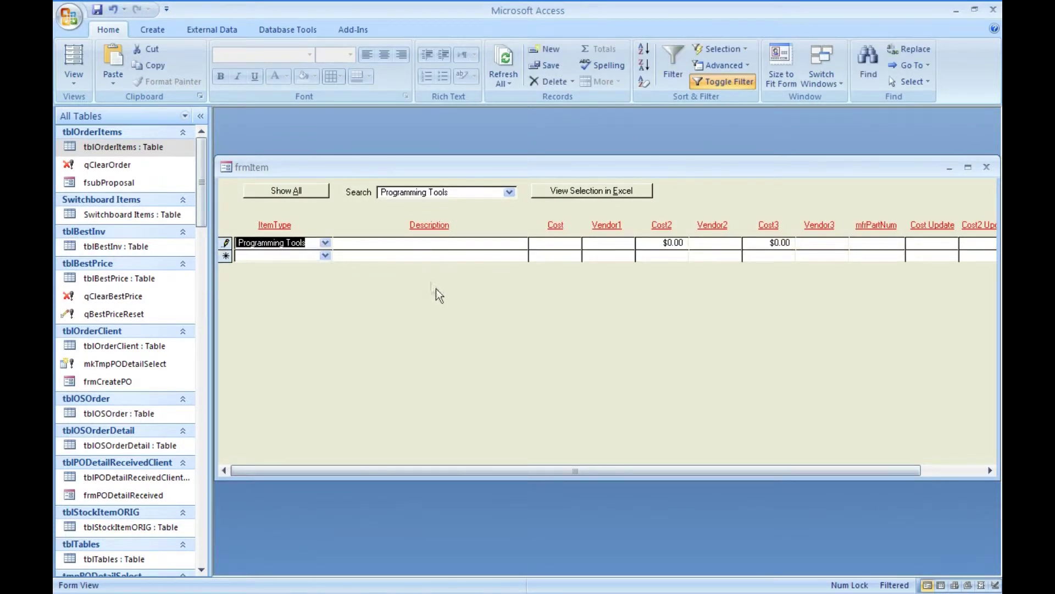
key(alt+Tab)
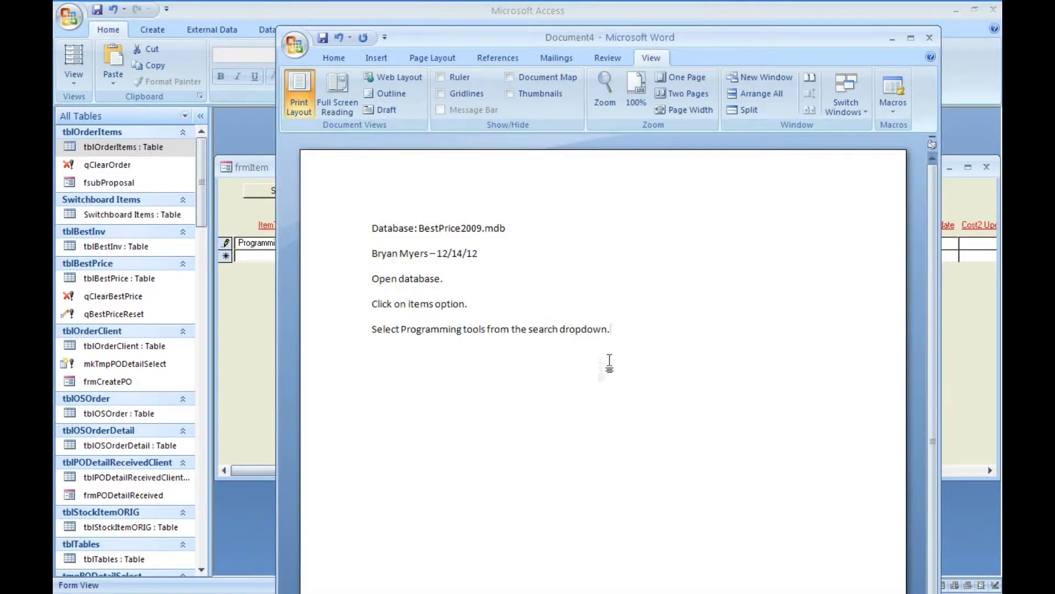
key(Return)
text(Select program)
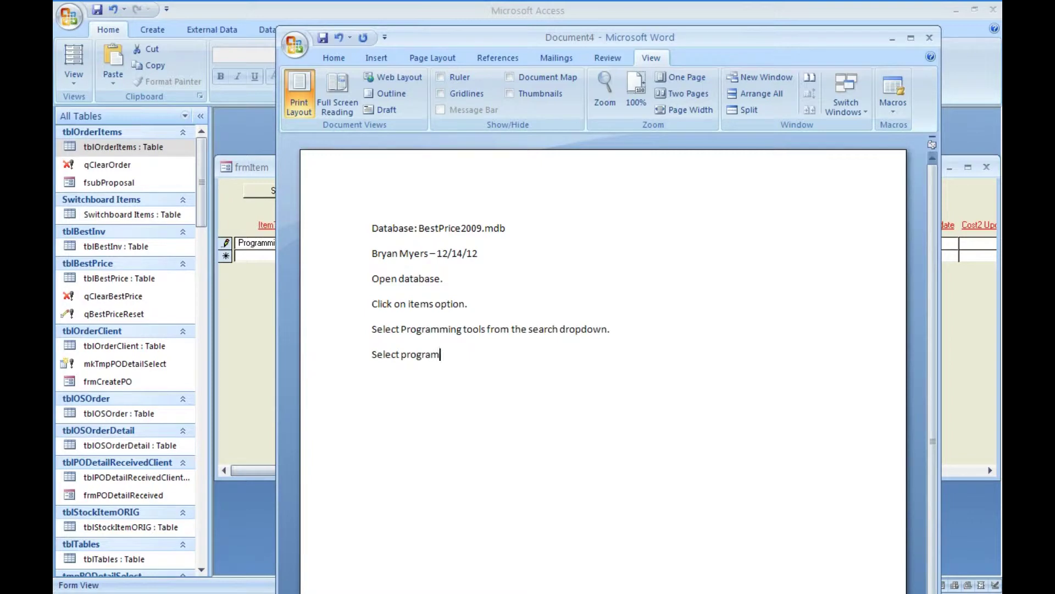
text(ming tools for the item type.)
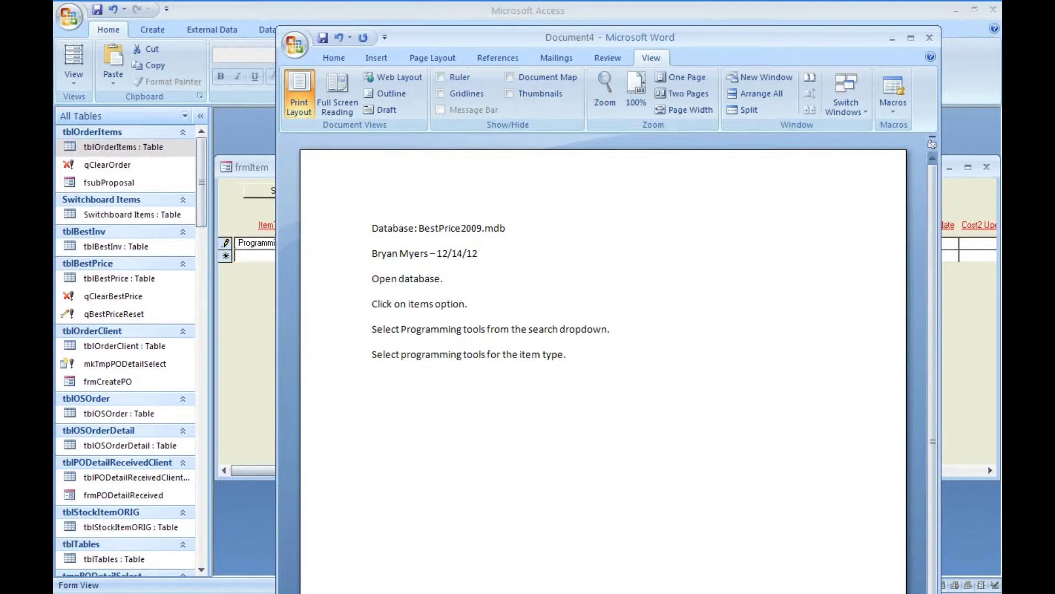
key(alt+Tab)
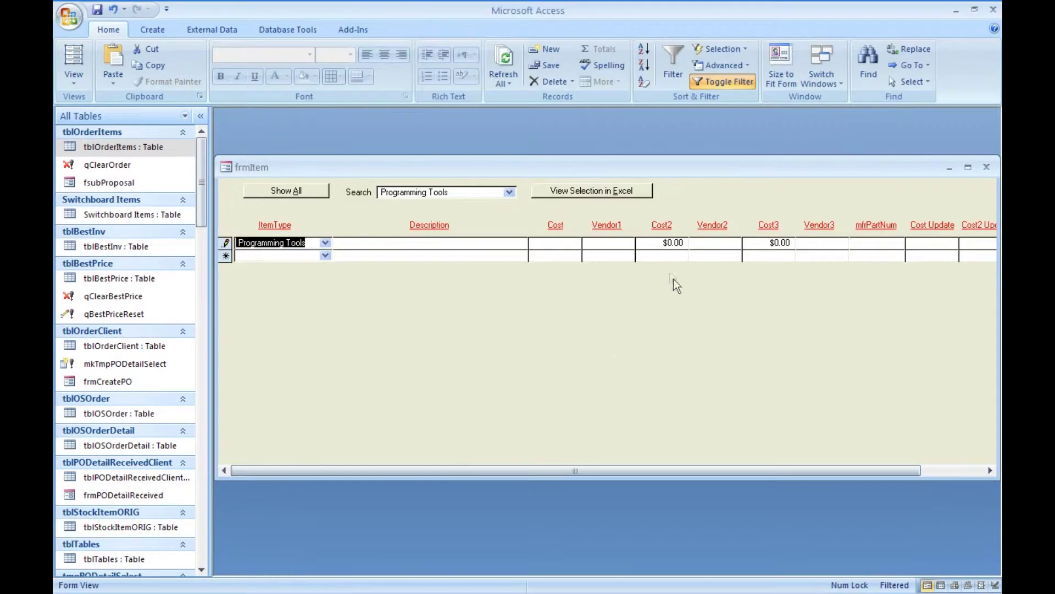
Enter 45.95 as the Programming Tools cost and answer Yes to the price-update prompt
click(558, 244)
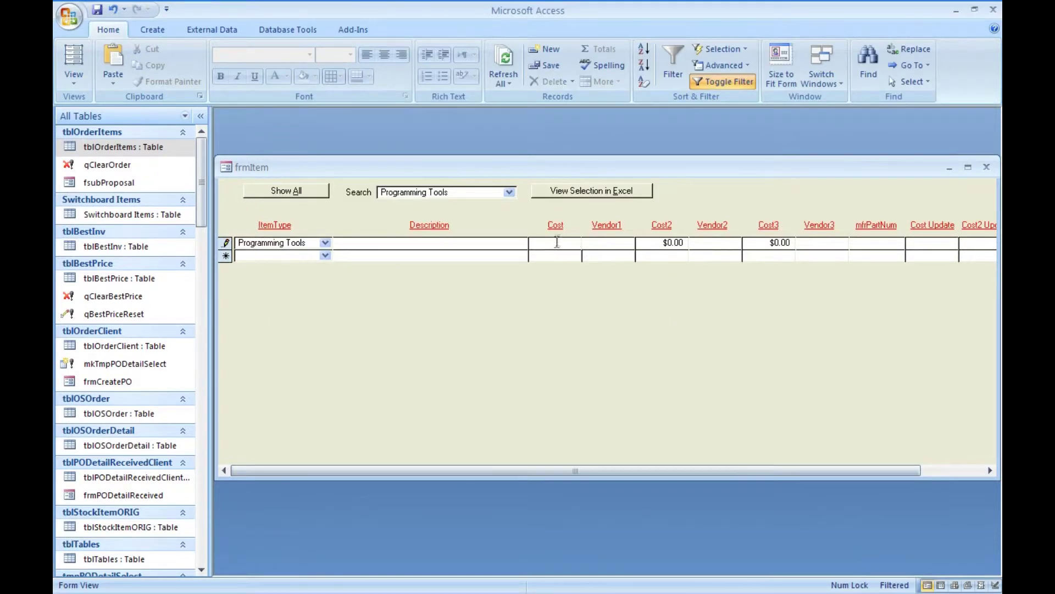
text(45.95)
click(616, 243)
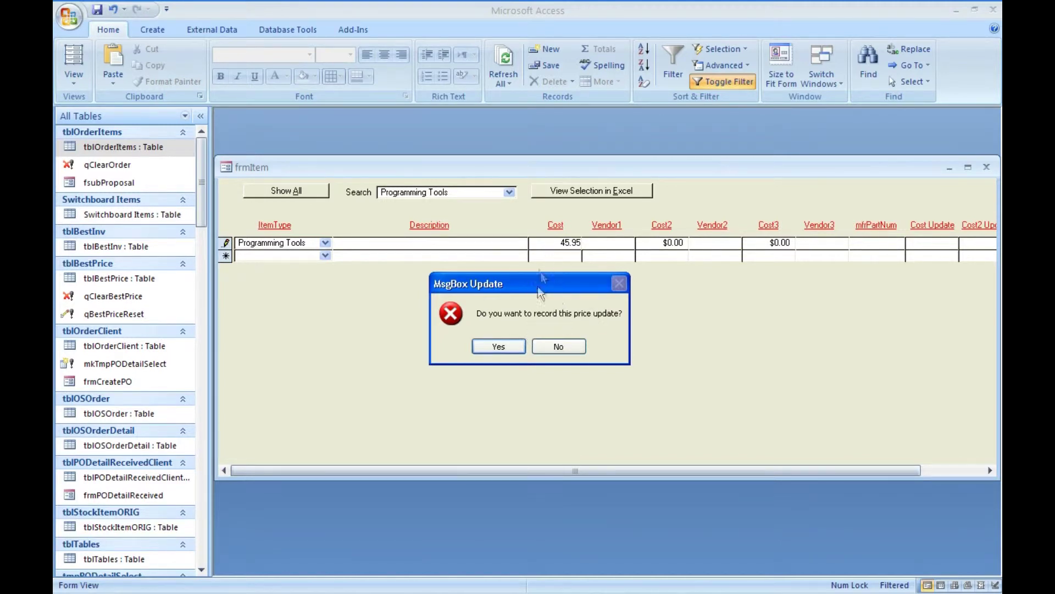
click(496, 344)
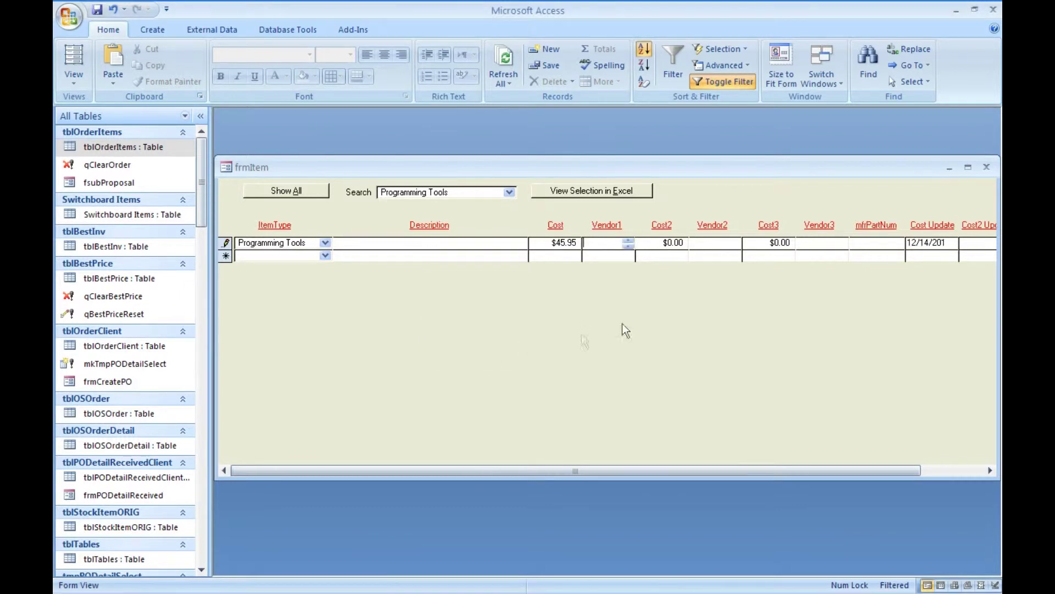
Change the cost to 50.95 and answer No to the price-update prompt
click(456, 242)
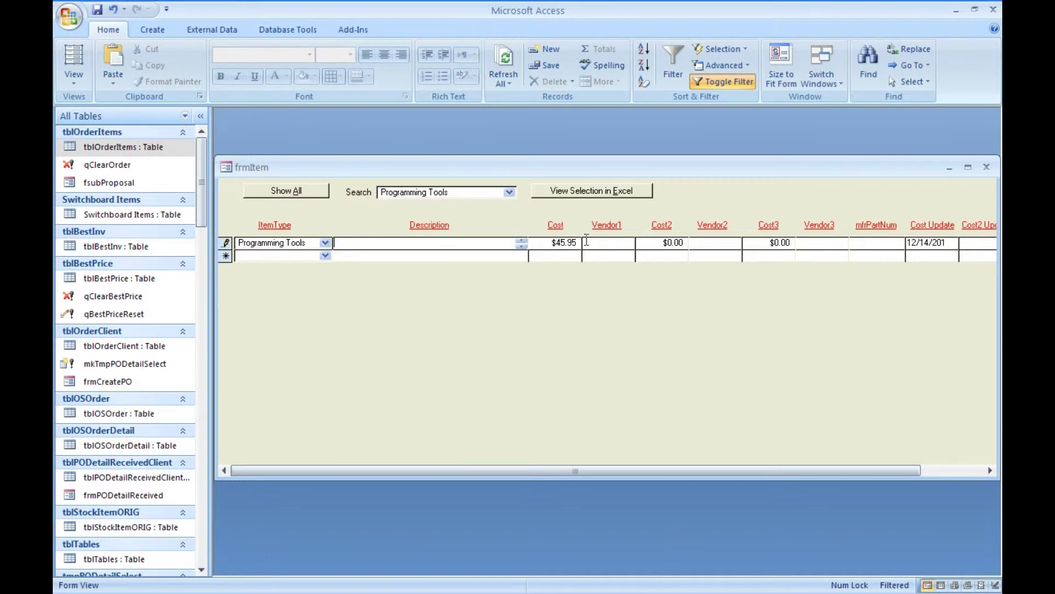
click(569, 242)
drag(576, 242, 555, 238)
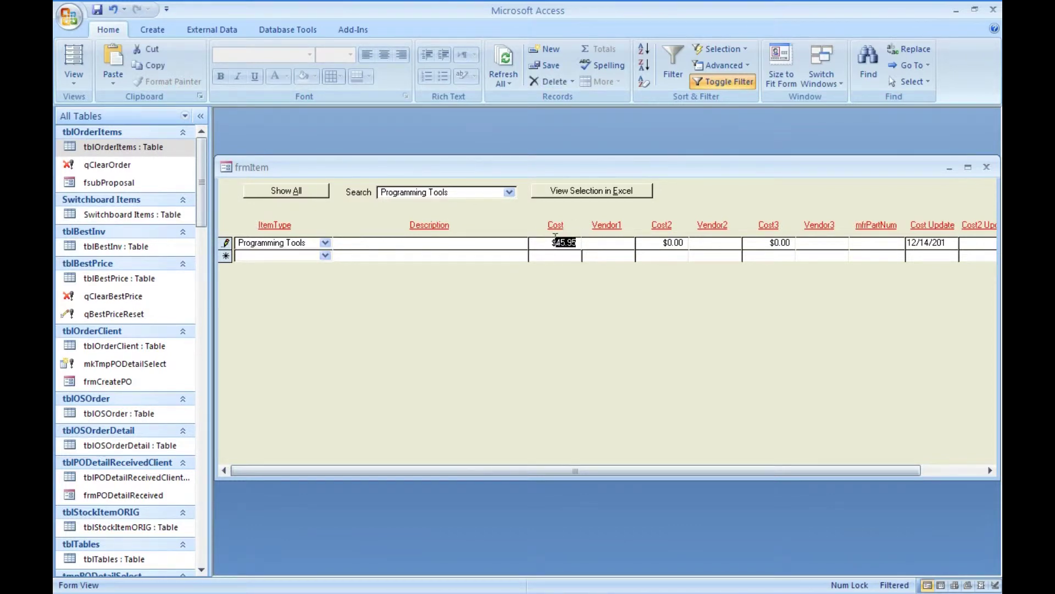
text(50.)
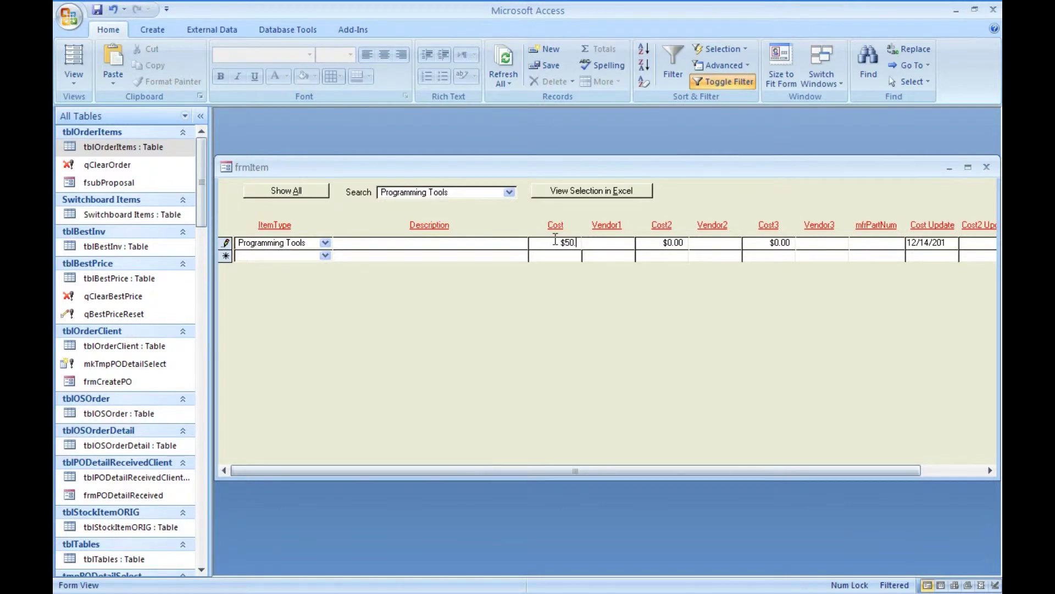
text(95)
key(Tab)
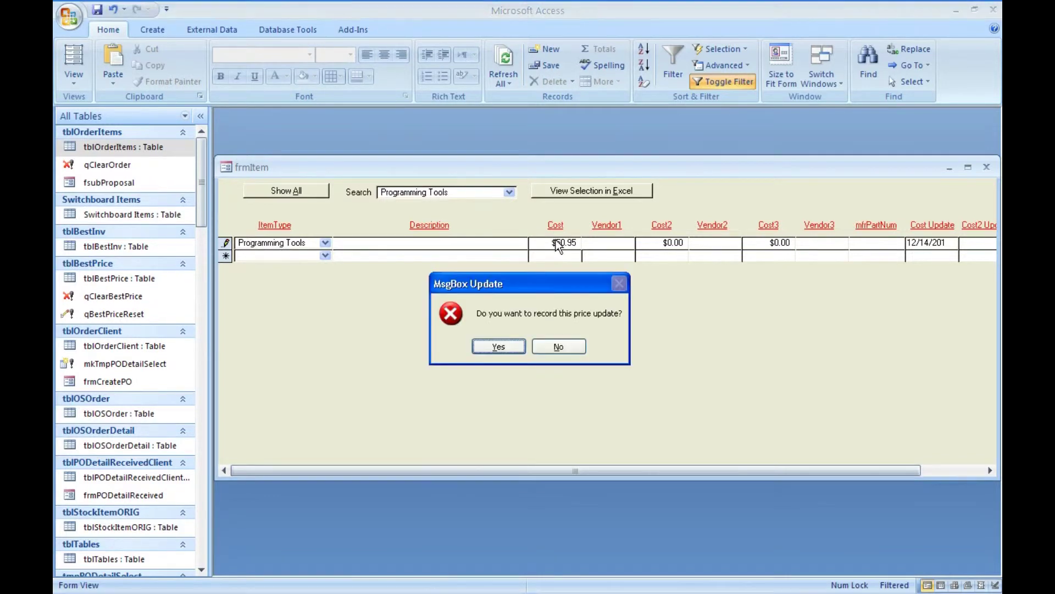
click(559, 348)
Add the step 'Enter a value for the cost column.' to the Word notes
key(alt+Tab)
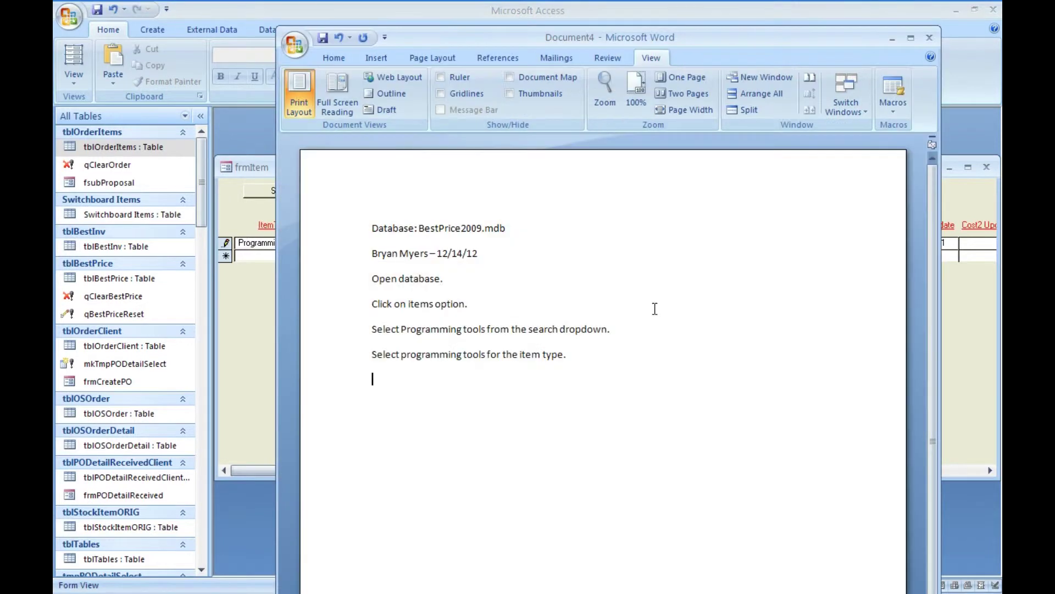
key(alt+Tab)
text(Enter a value for)
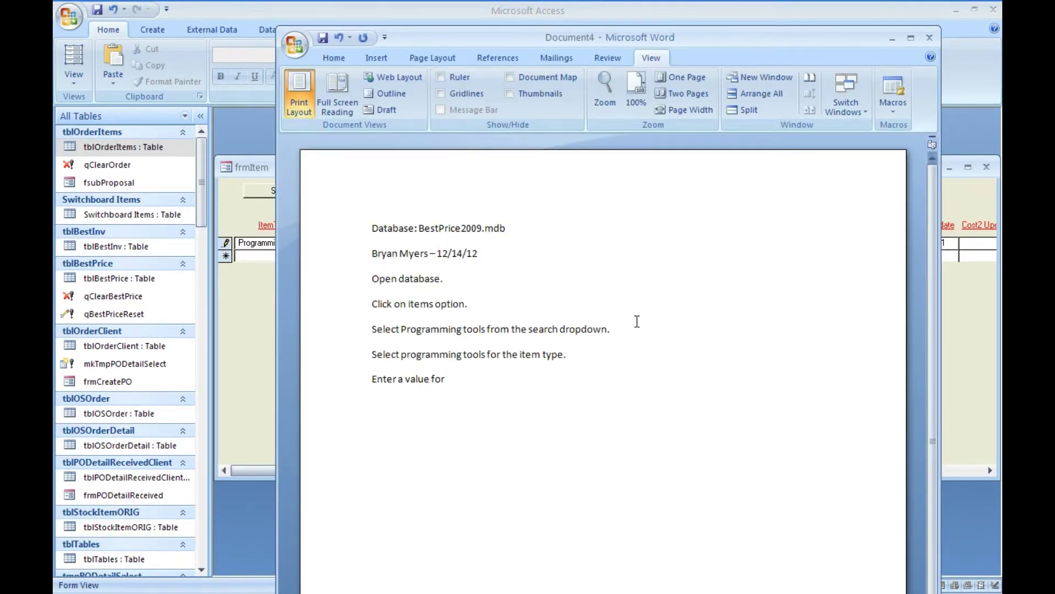
text(the cost colu)
key(BackSpace)
text(lumn.)
key(Return)
Add 'Warning message displays.' (replacing 'Error') and 'Please do not have this message display on new records.'
text(Error message )
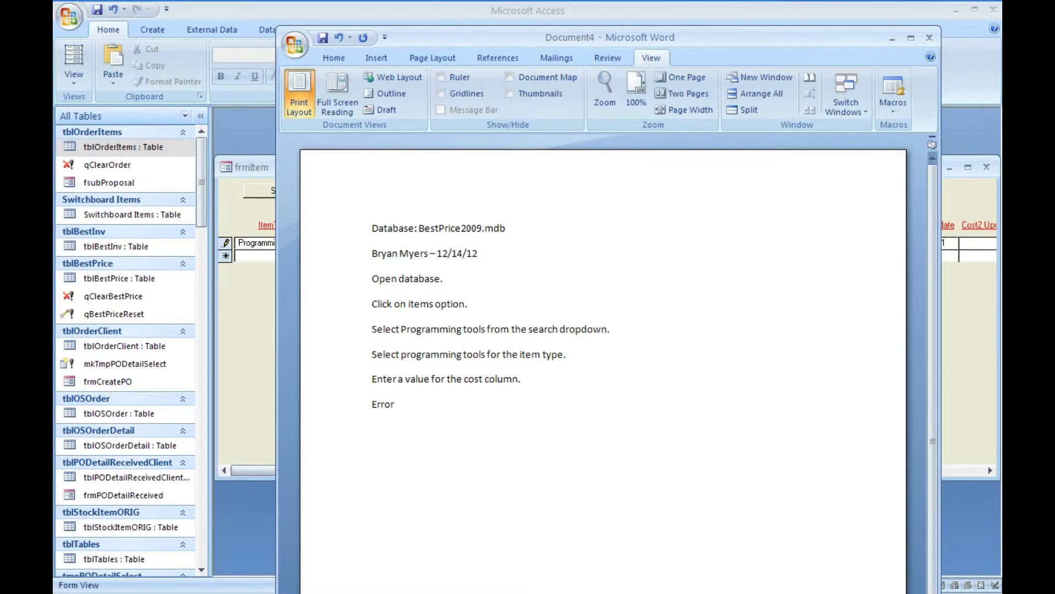
text(displays)
key(Home)
key(ctrl+shift+Right)
key(shift+Left)
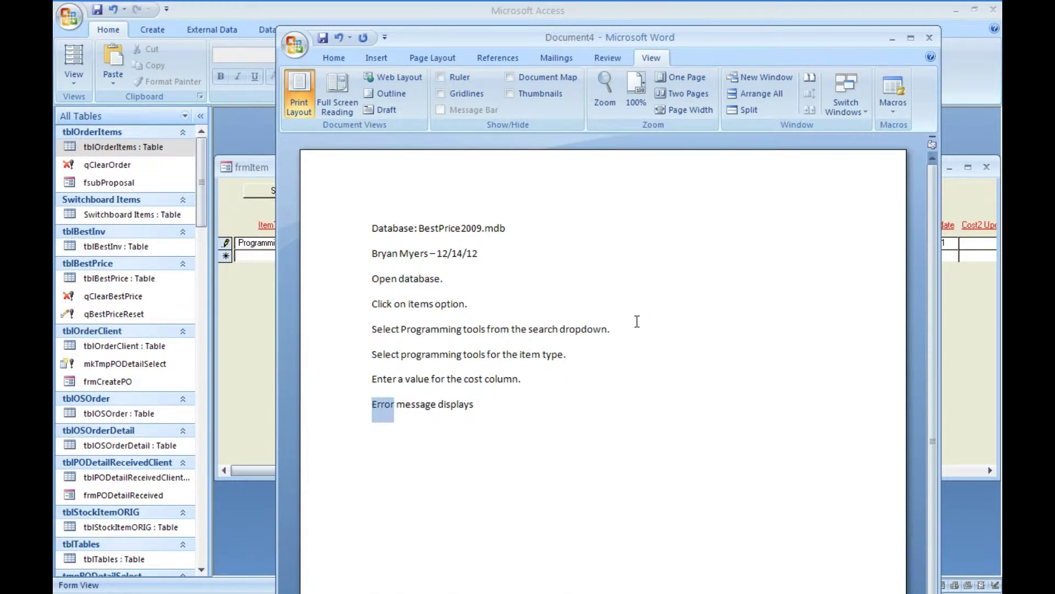
text(Warning)
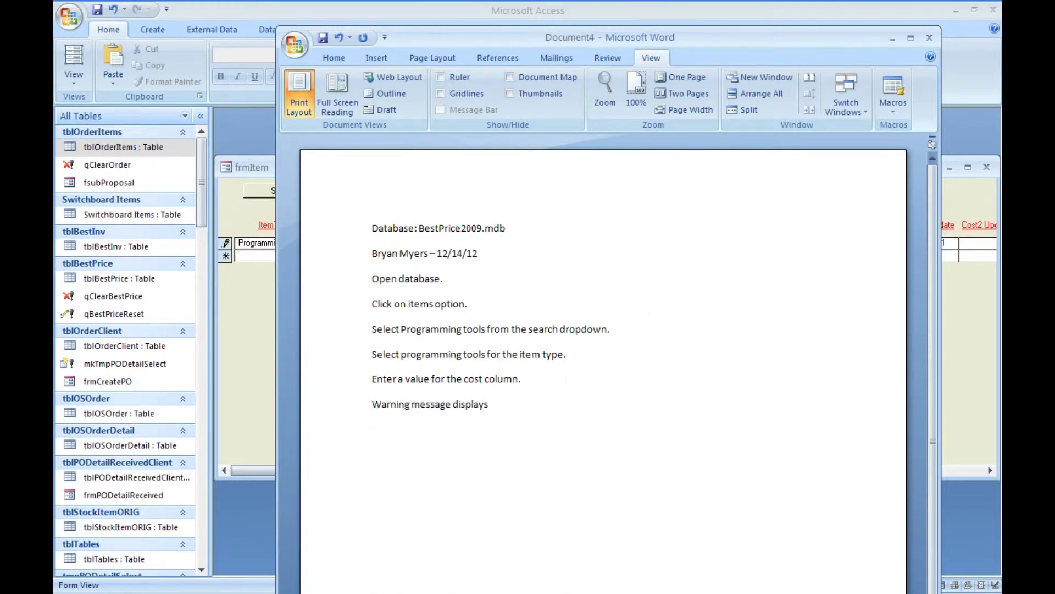
click(489, 404)
text(.)
text(Please do not have th)
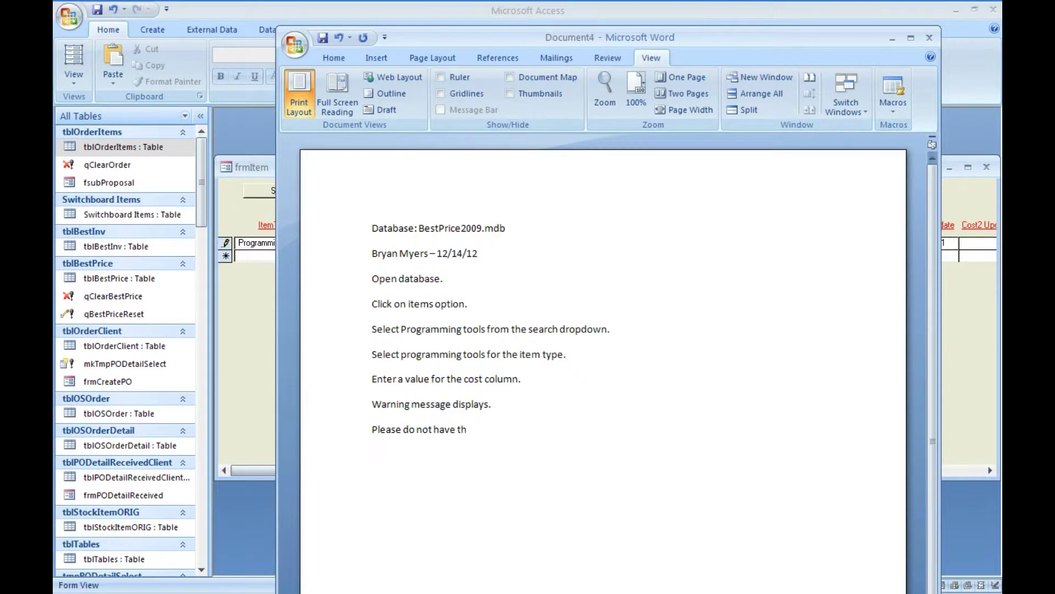
text(is message display on new records.)
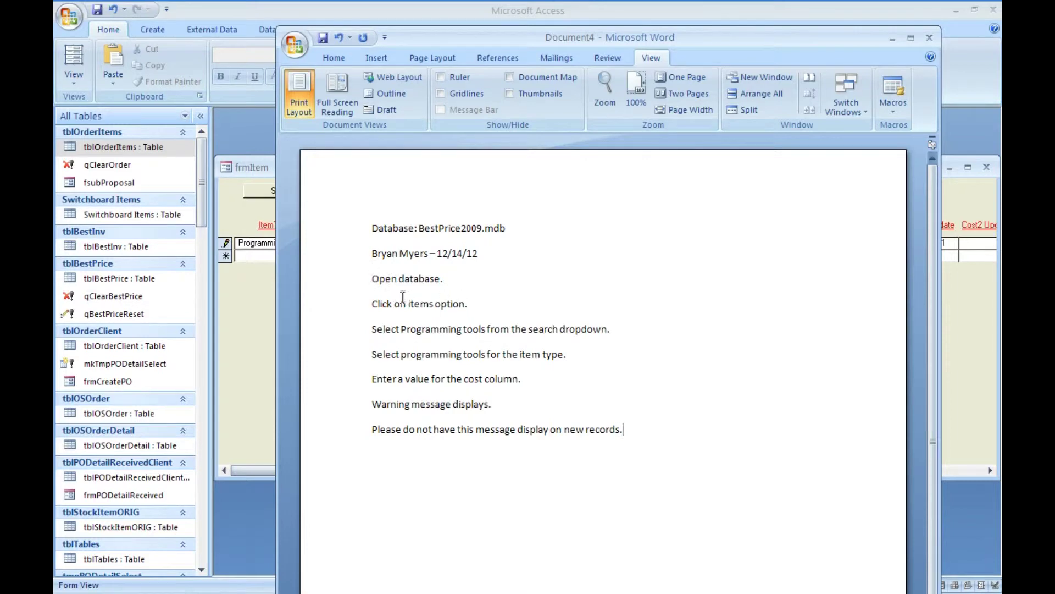
click(861, 15)
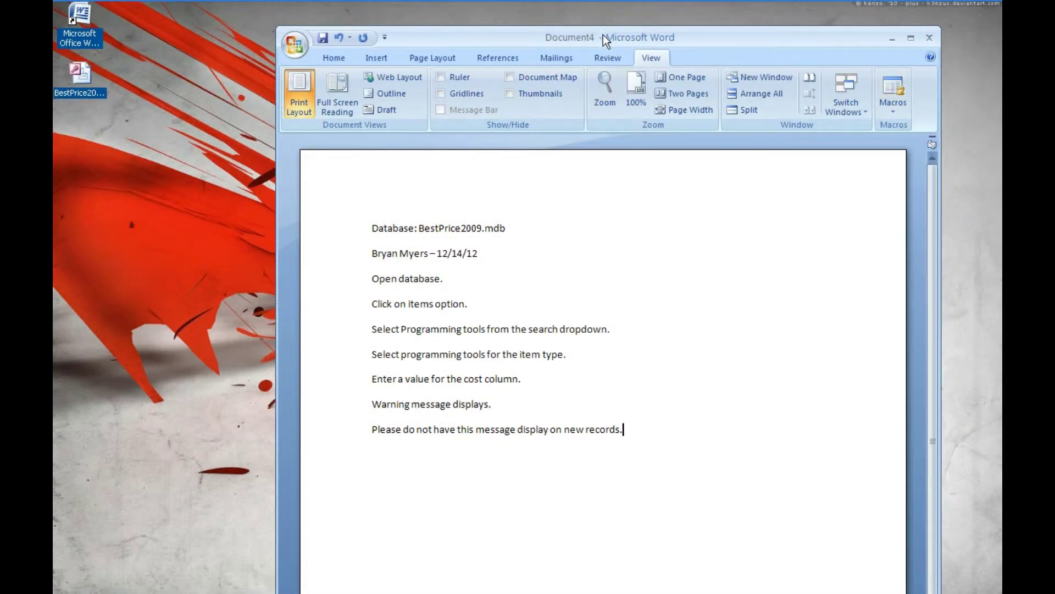
Reopen the BestPrice database, open the Items form, and open the Search list for Programming Tools
drag(602, 34, 621, 25)
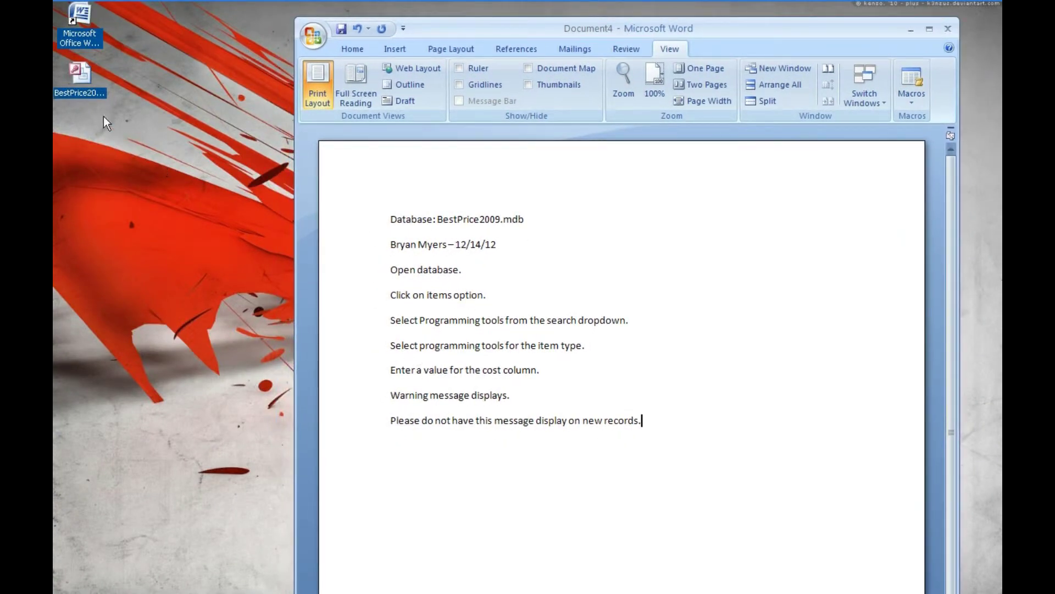
double_click(80, 73)
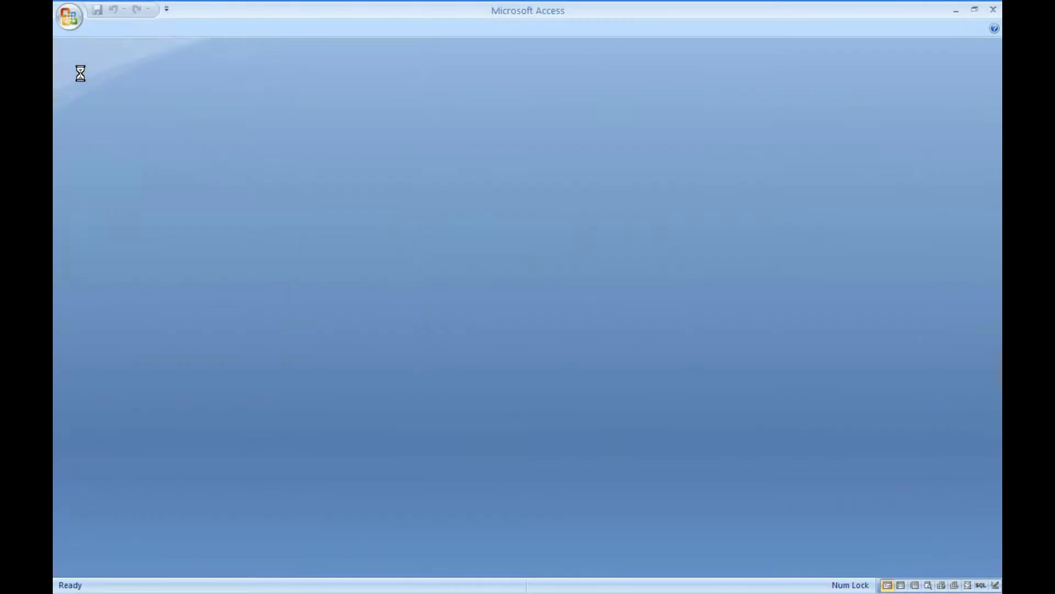
key(alt+Tab)
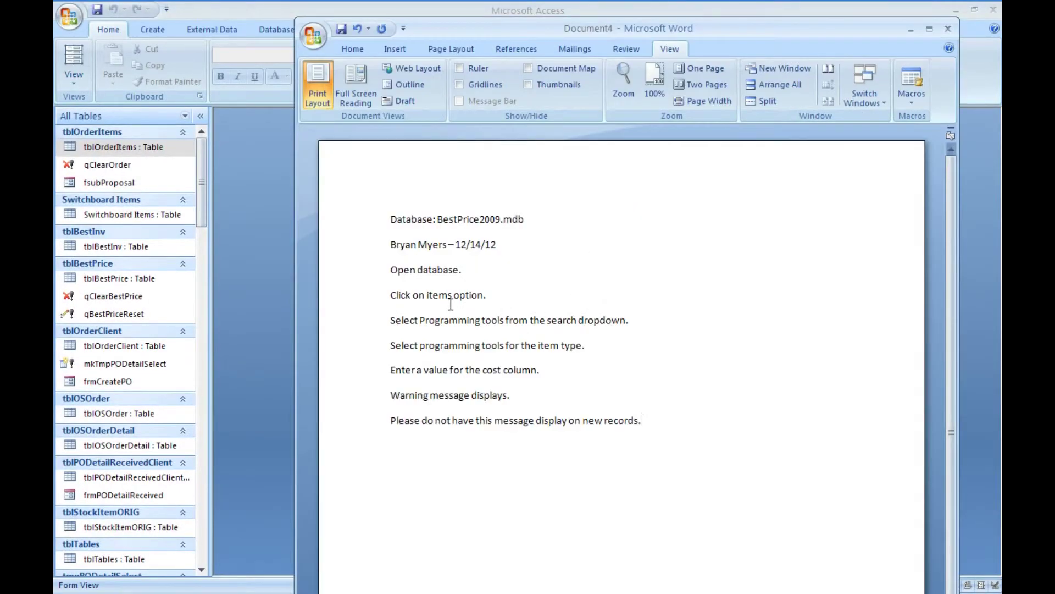
key(alt+Tab)
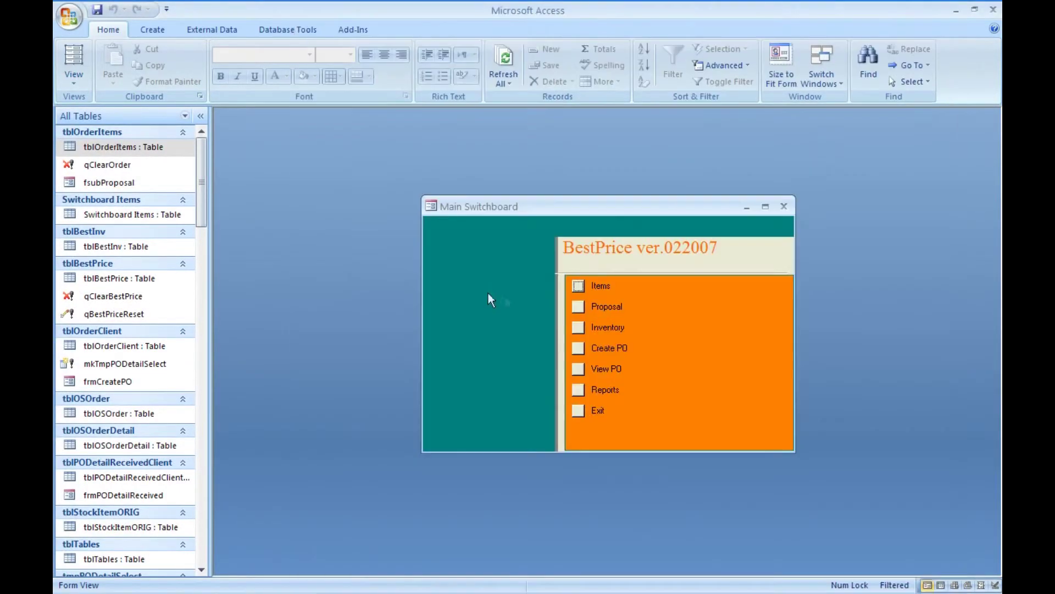
click(578, 286)
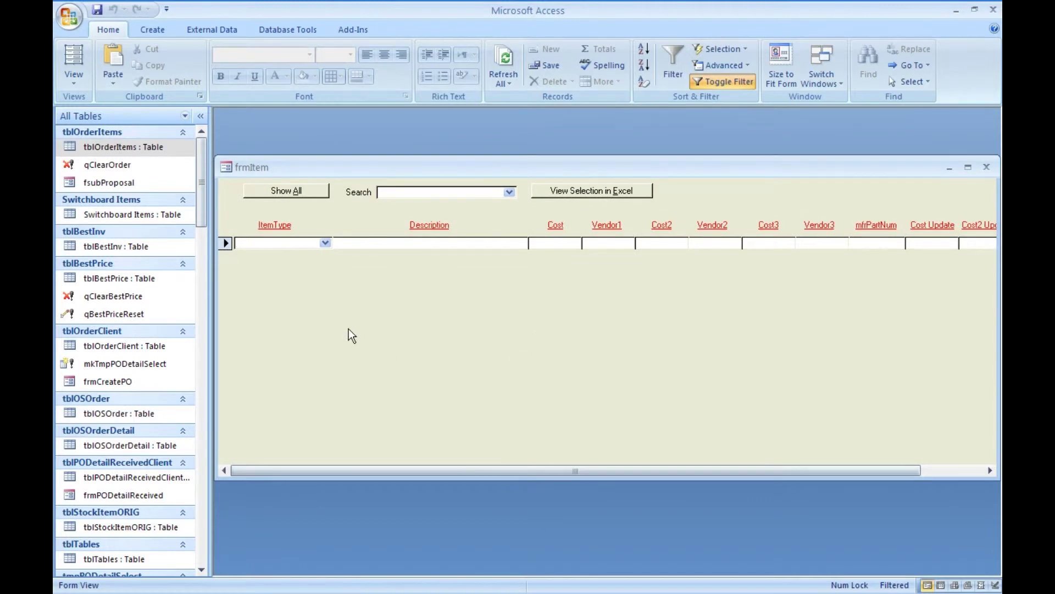
key(alt+Tab)
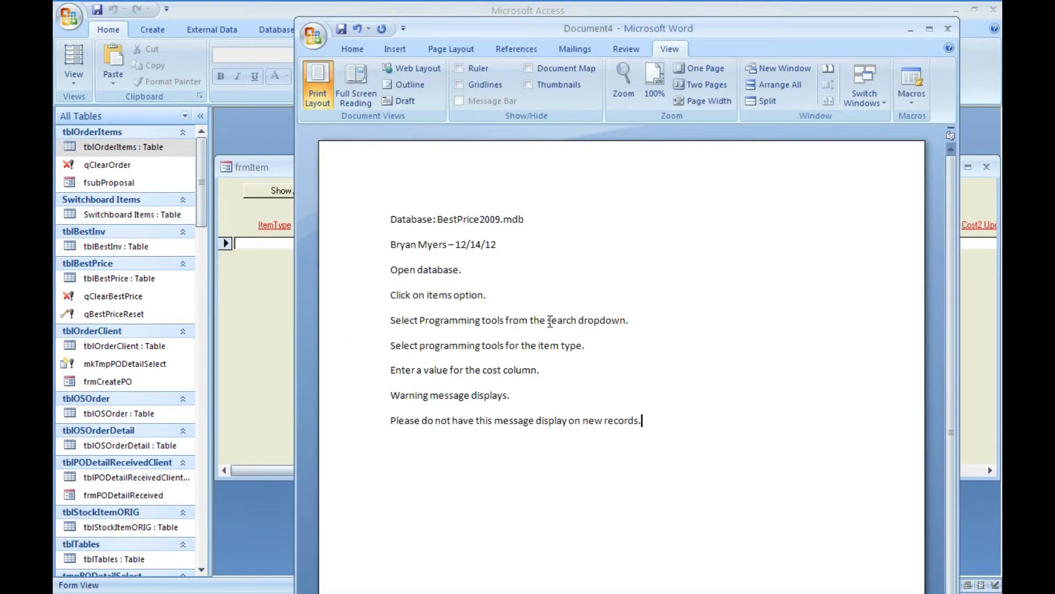
key(alt+Tab)
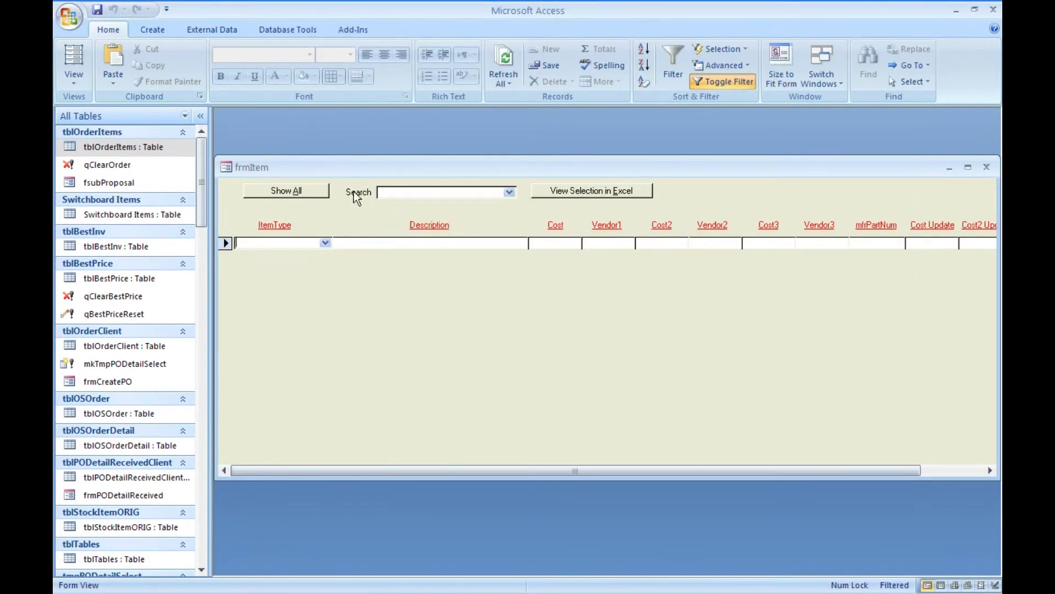
click(510, 192)
Filter the Items form to Programming Tools and set a new record's item type to Programming Tools
click(498, 212)
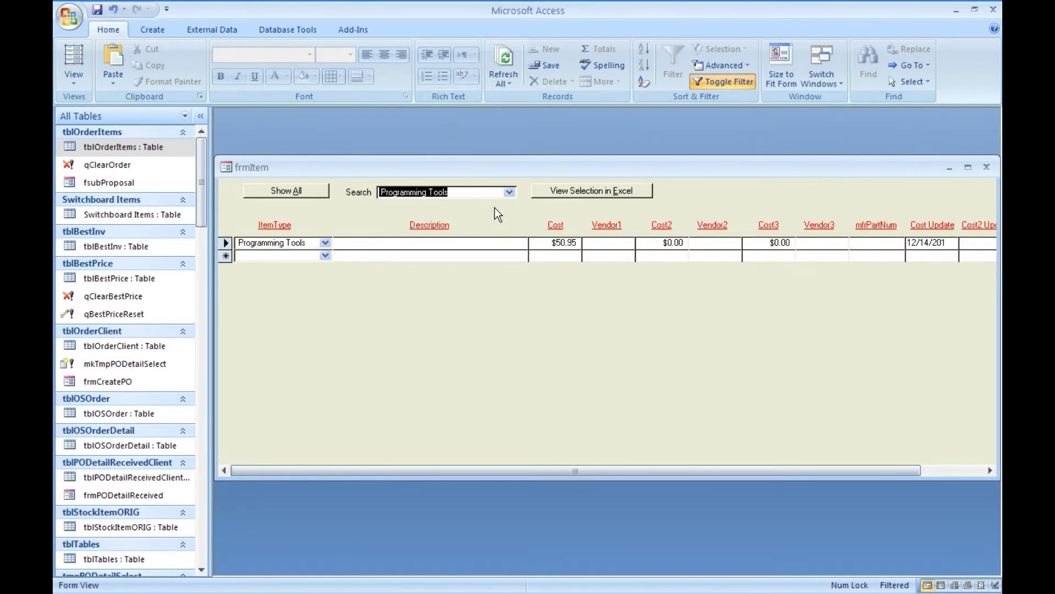
key(alt+Tab)
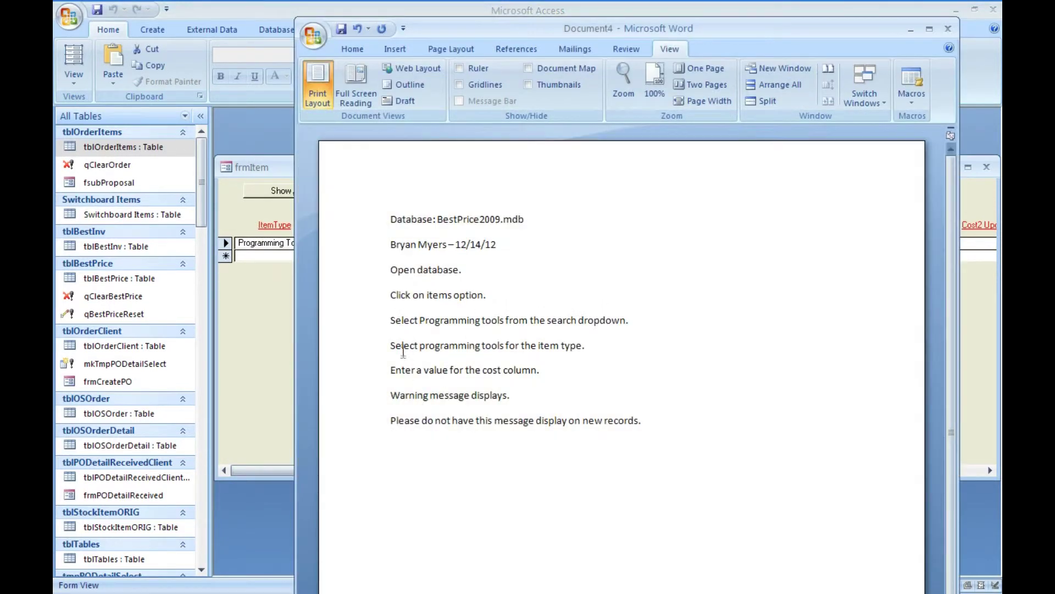
key(alt+Tab)
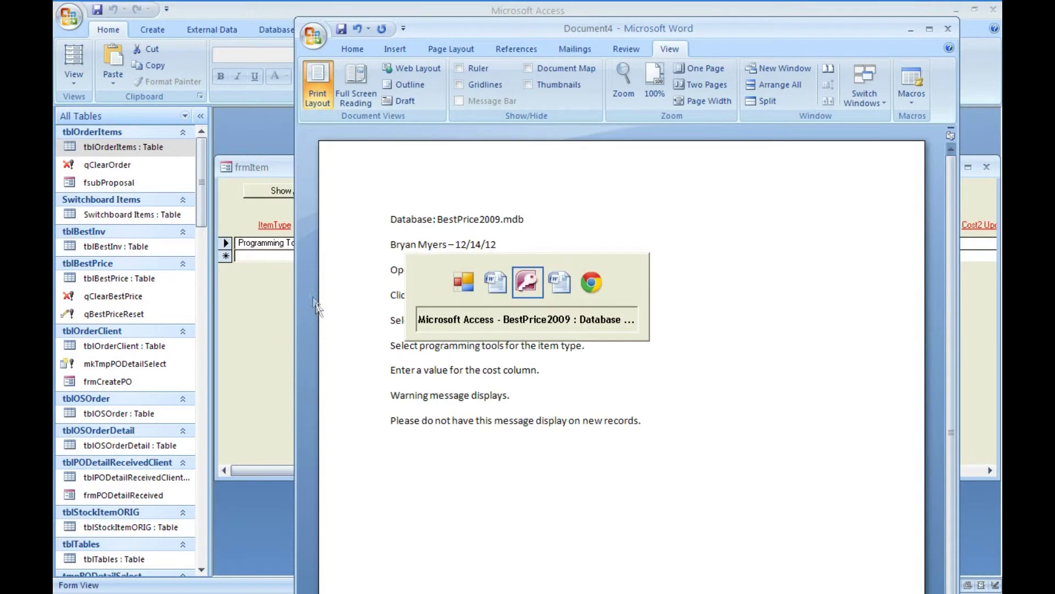
click(325, 256)
click(286, 269)
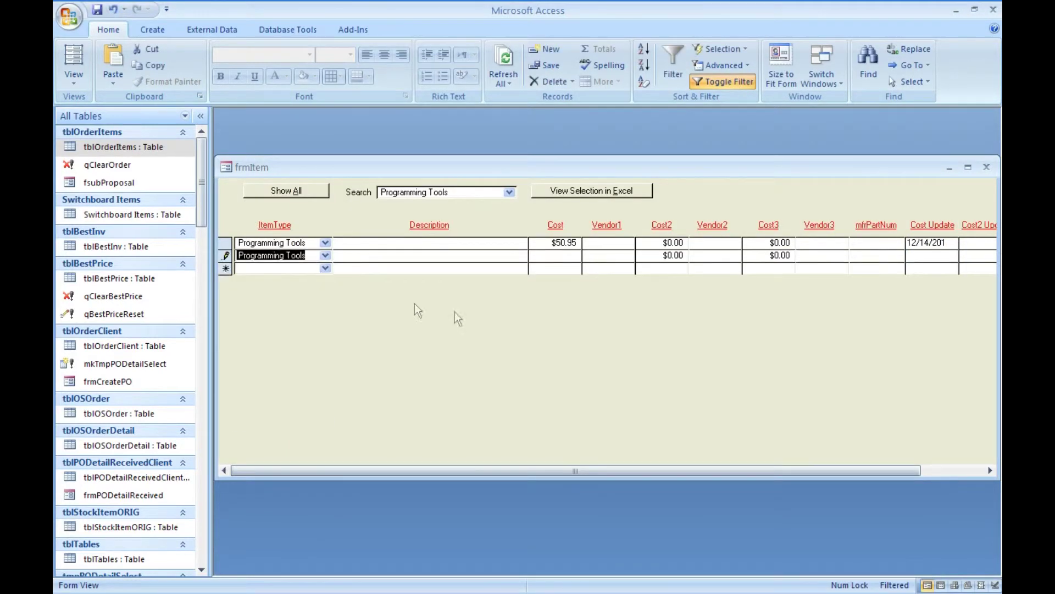
Enter 49.95 as the new record's cost, triggering the price-update warning
key(alt+Tab)
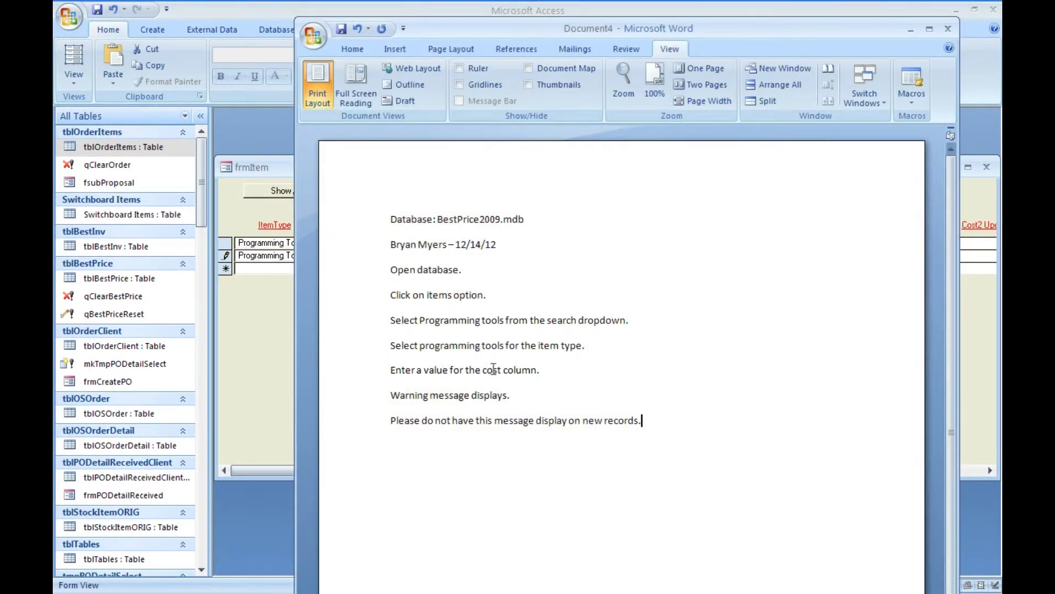
key(alt+Tab)
click(568, 256)
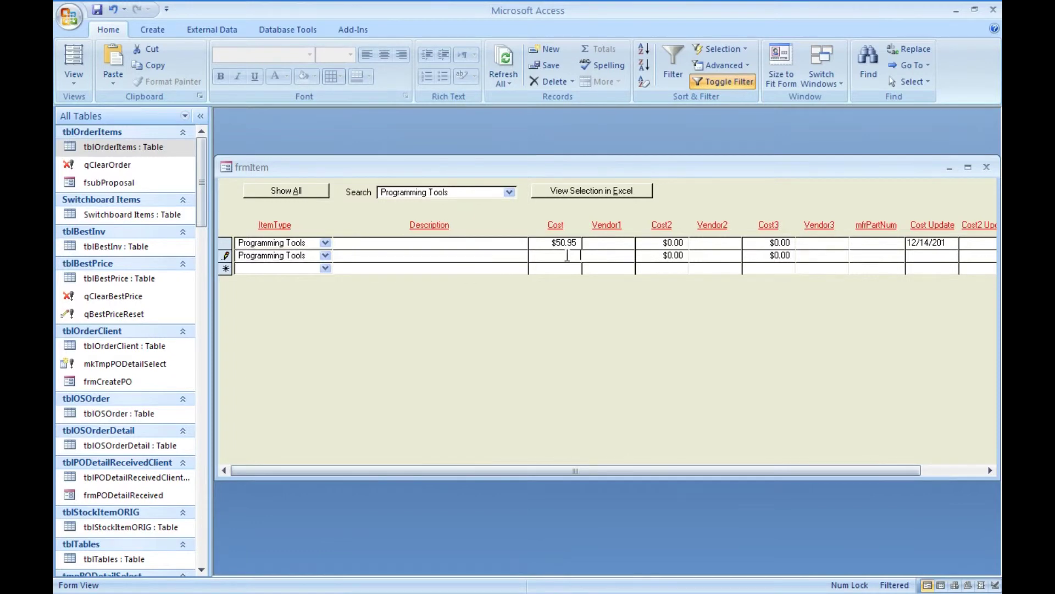
text(49.95)
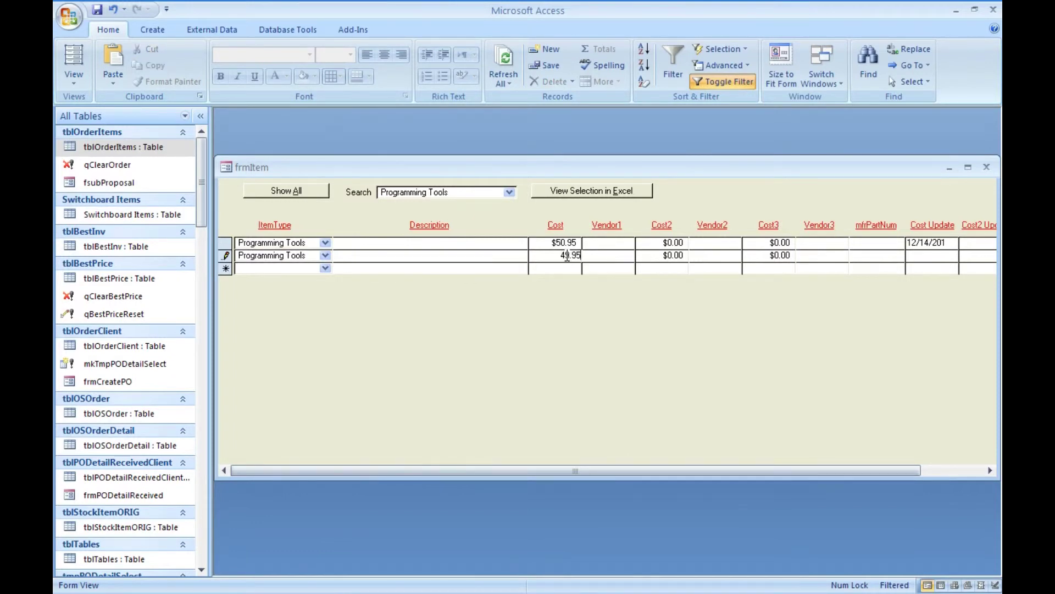
key(Return)
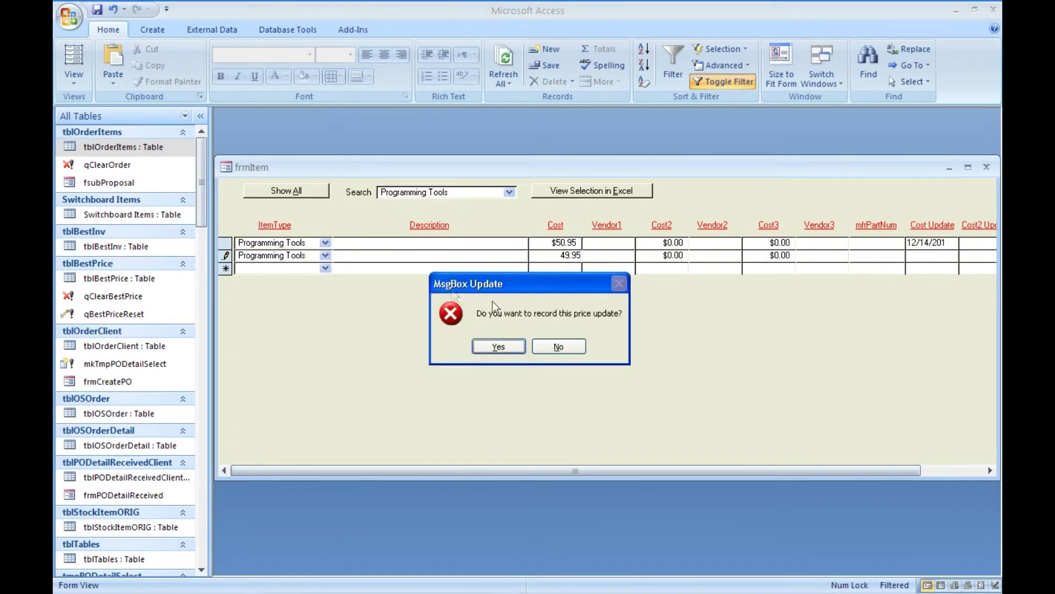
key(alt+Tab)
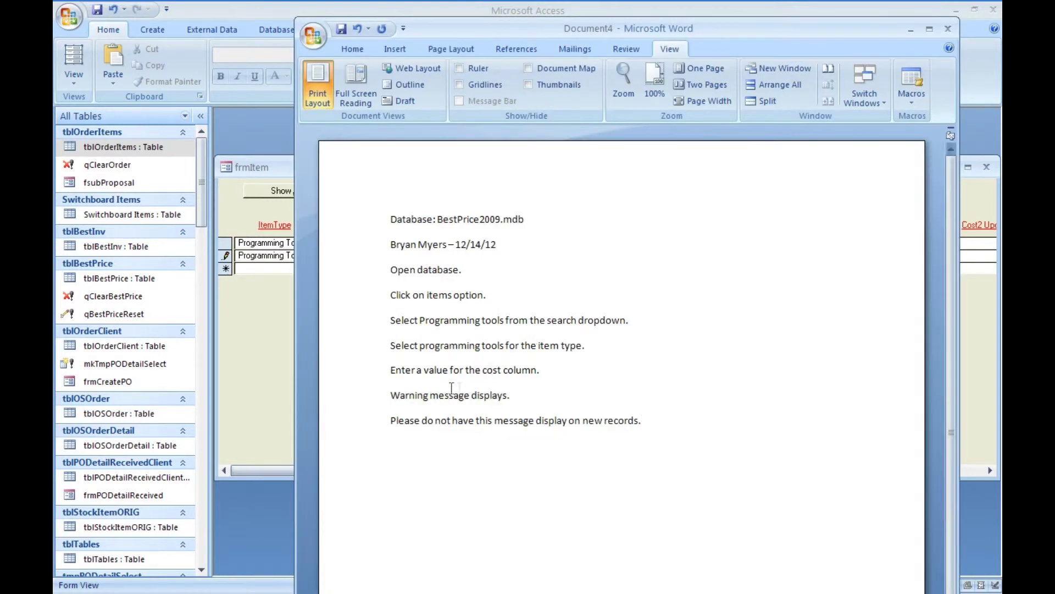
Quote "Do you want to record this price update?" in the warning step and prefix the last line with 'Change:'
click(508, 395)
key(alt+Tab)
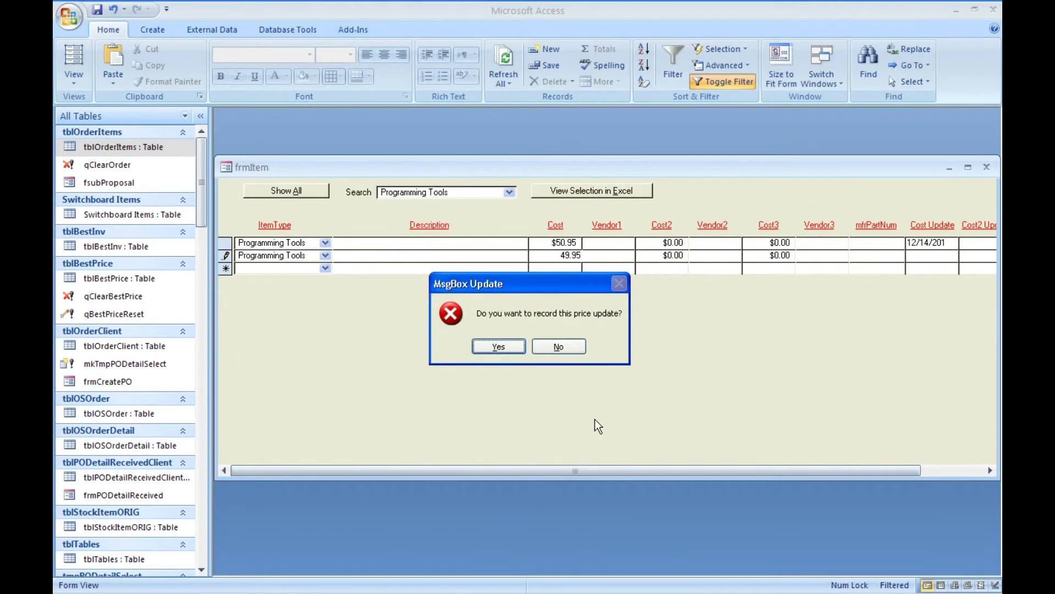
key(alt+Tab)
text("Do )
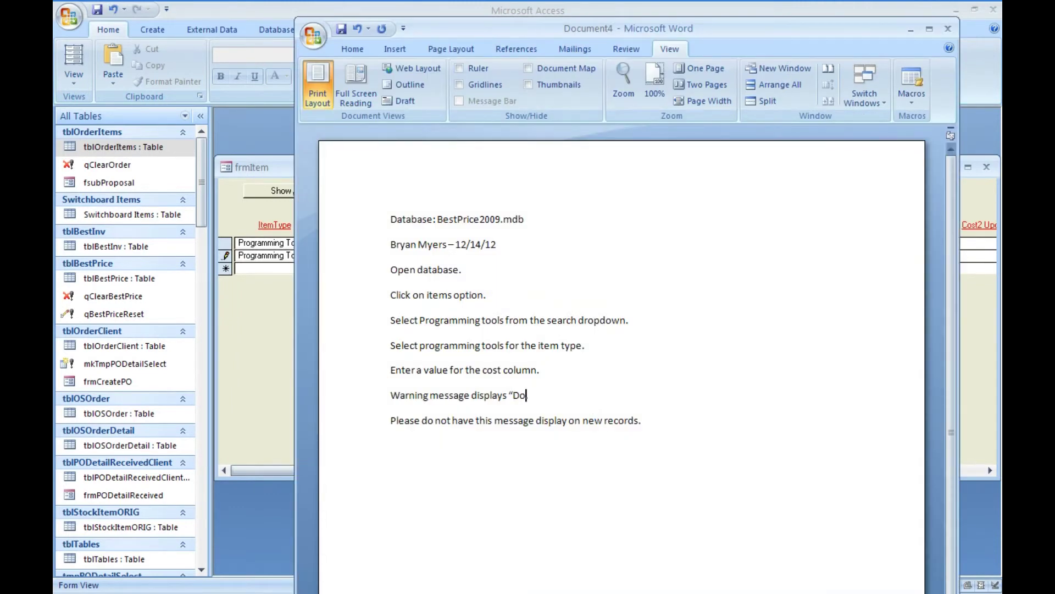
text(you want to .)
key(alt+Tab)
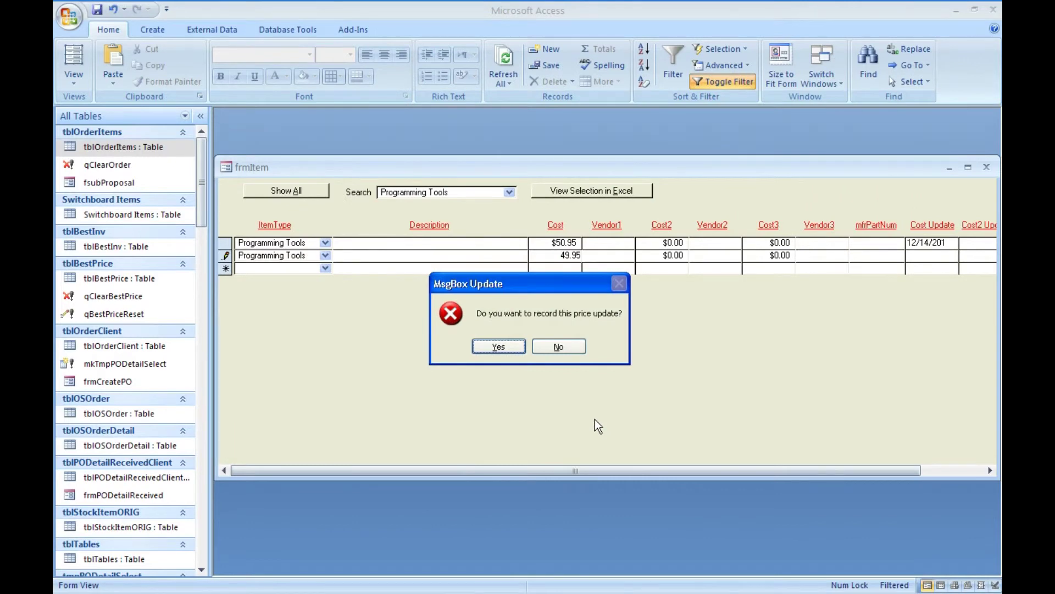
key(alt+Tab)
text(to record thi)
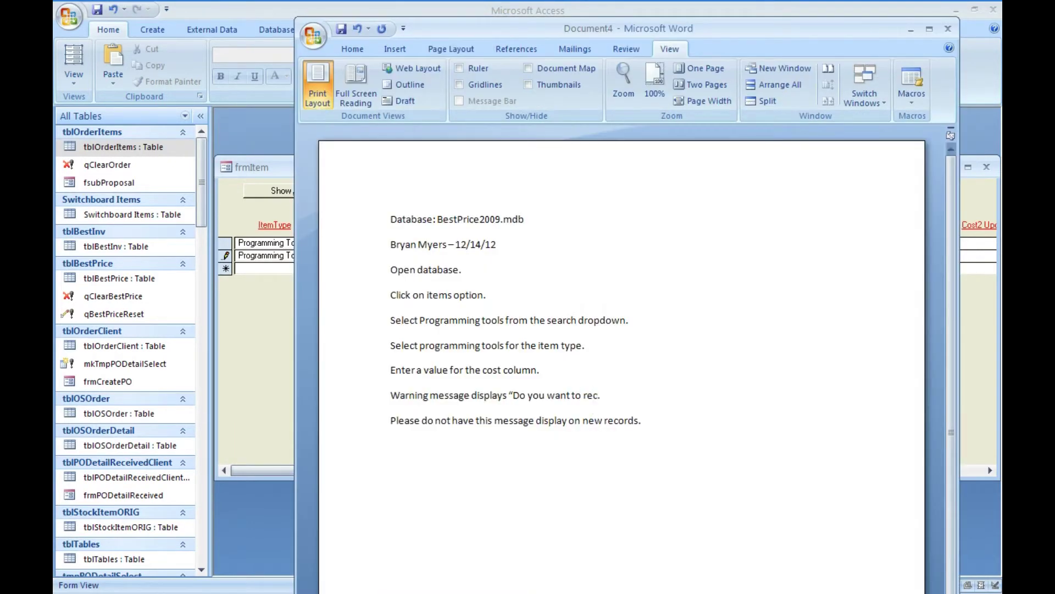
text(s price)
key(alt+Tab)
key(alt+Tab)
text(update?)
text(")
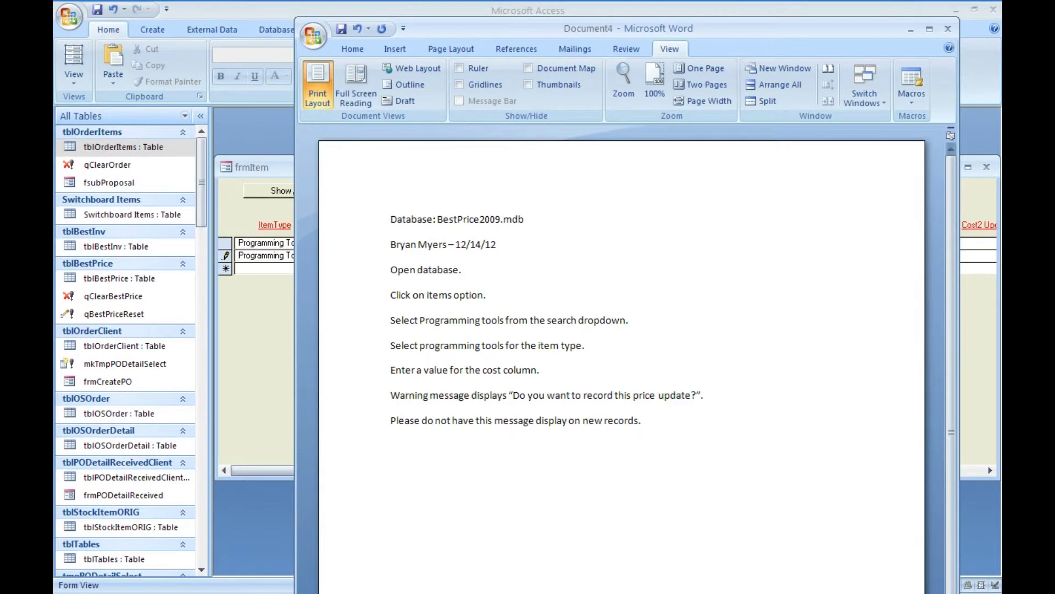
text(Change:)
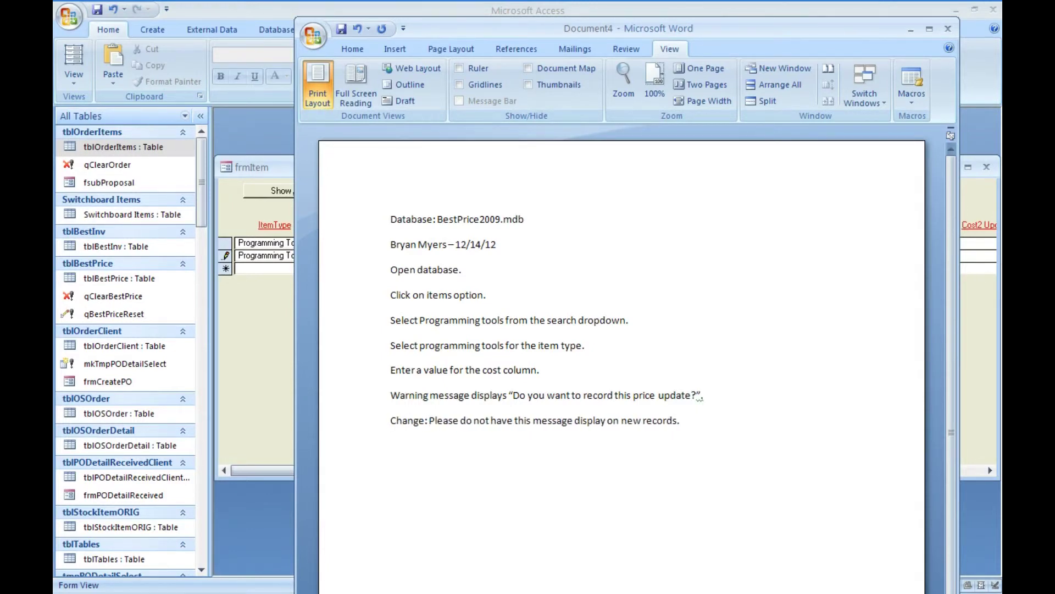
drag(520, 252, 394, 226)
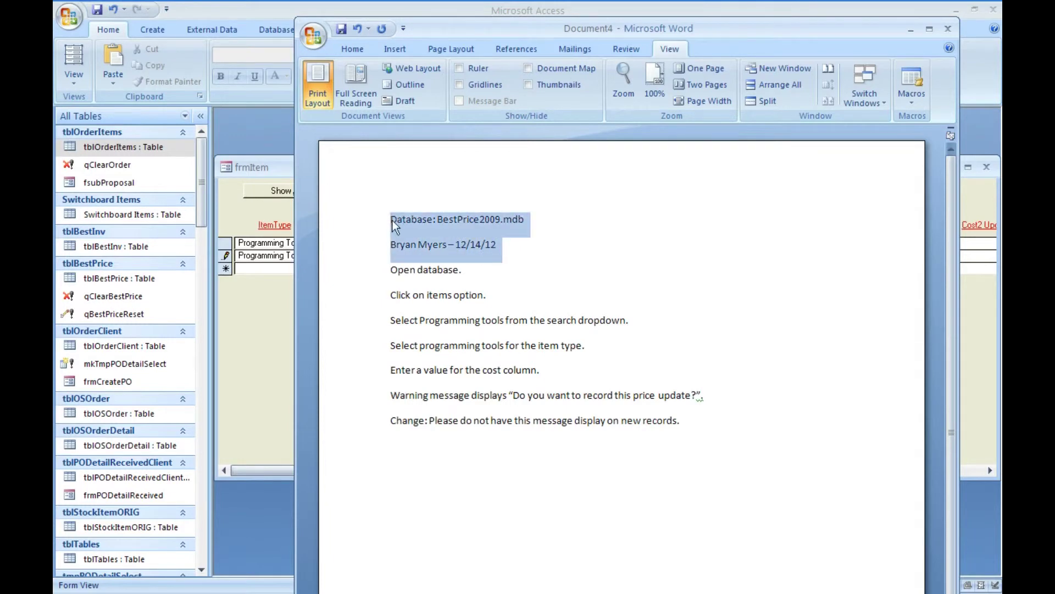
Bold Word's two header lines, then decline the Access price-update prompt and close Access
key(ctrl+b)
click(714, 370)
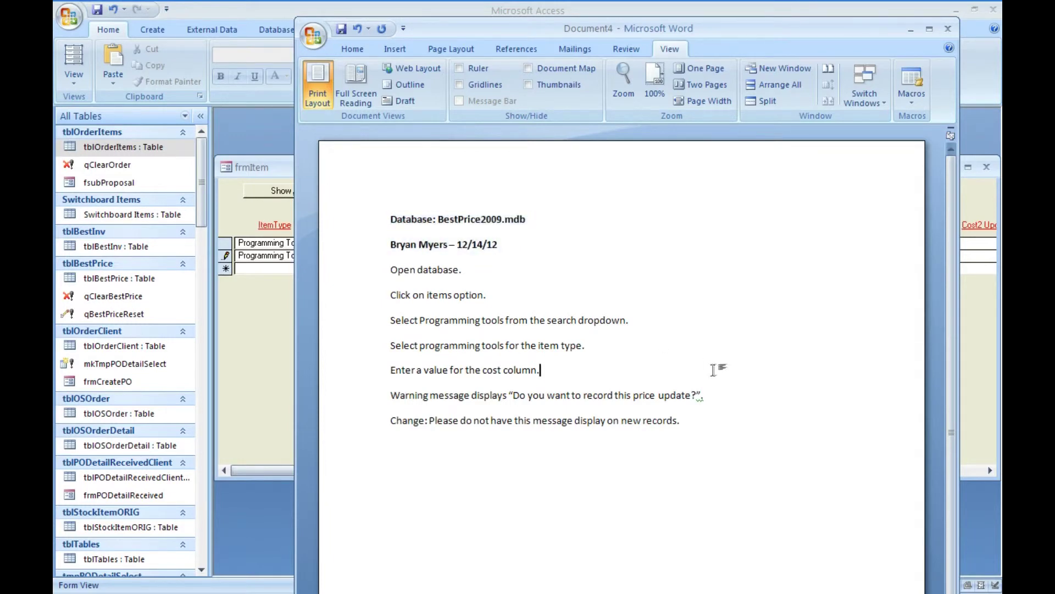
click(267, 293)
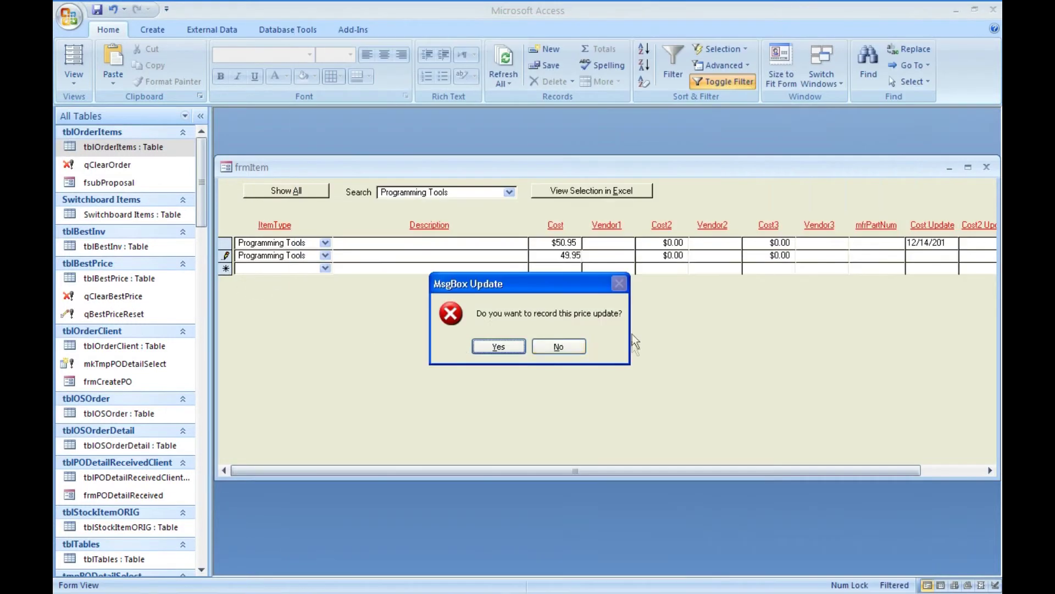
click(556, 345)
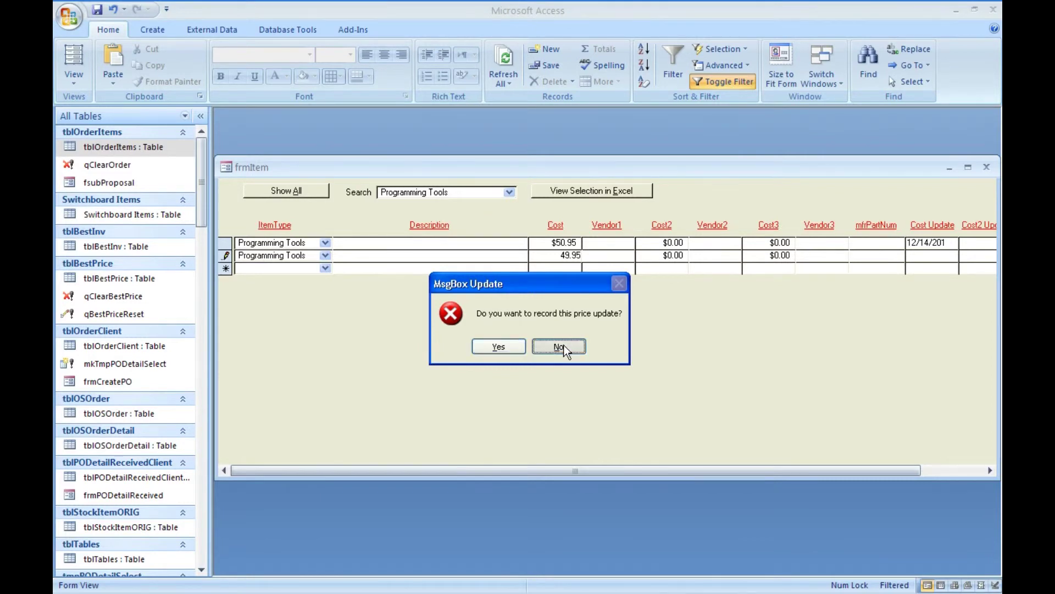
click(567, 345)
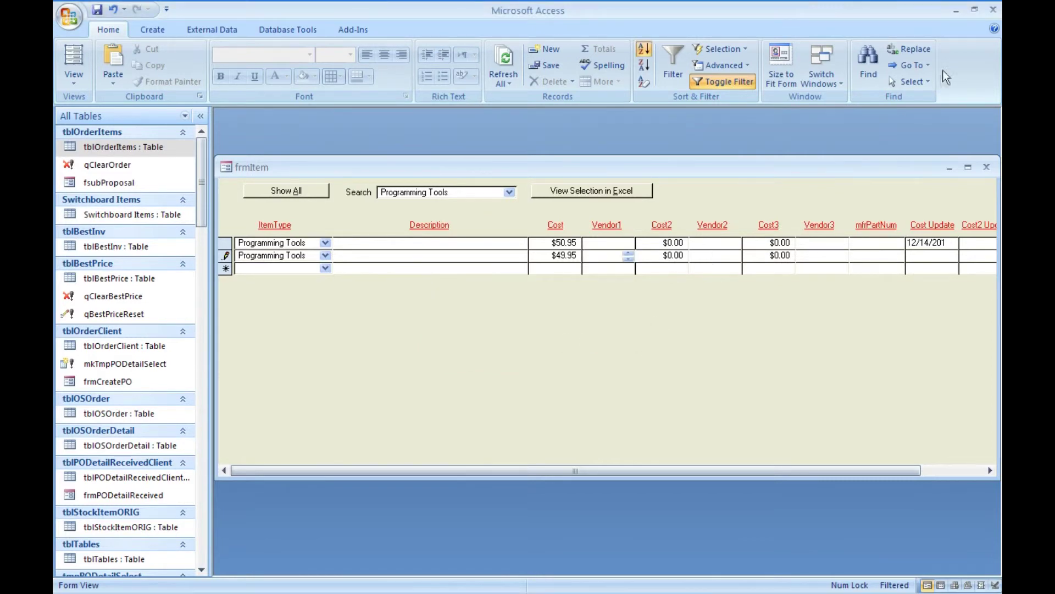
click(993, 9)
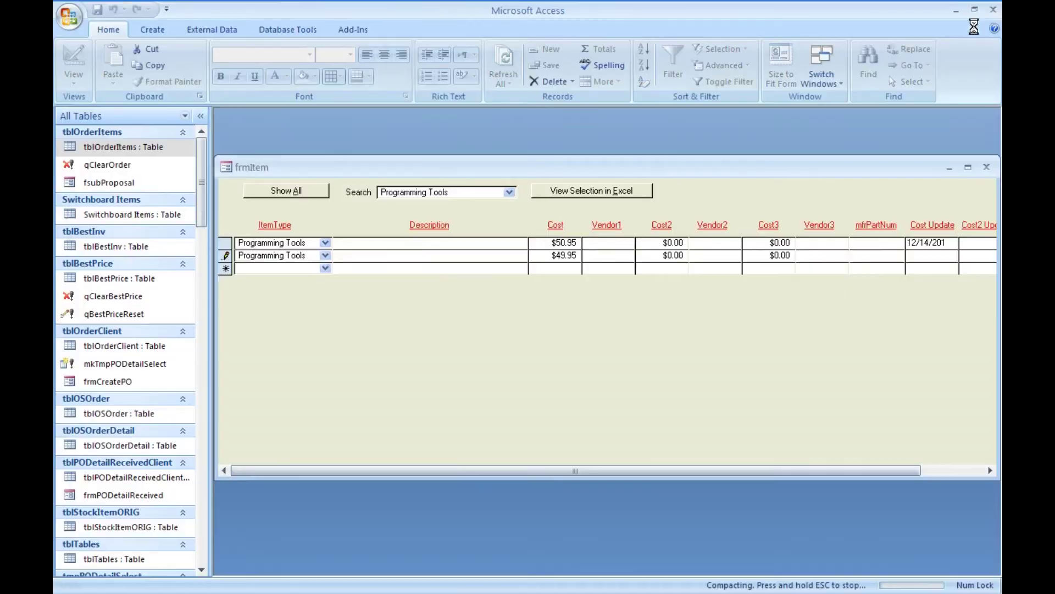
Maximize the Word window and place the cursor after the quoted warning text
double_click(643, 29)
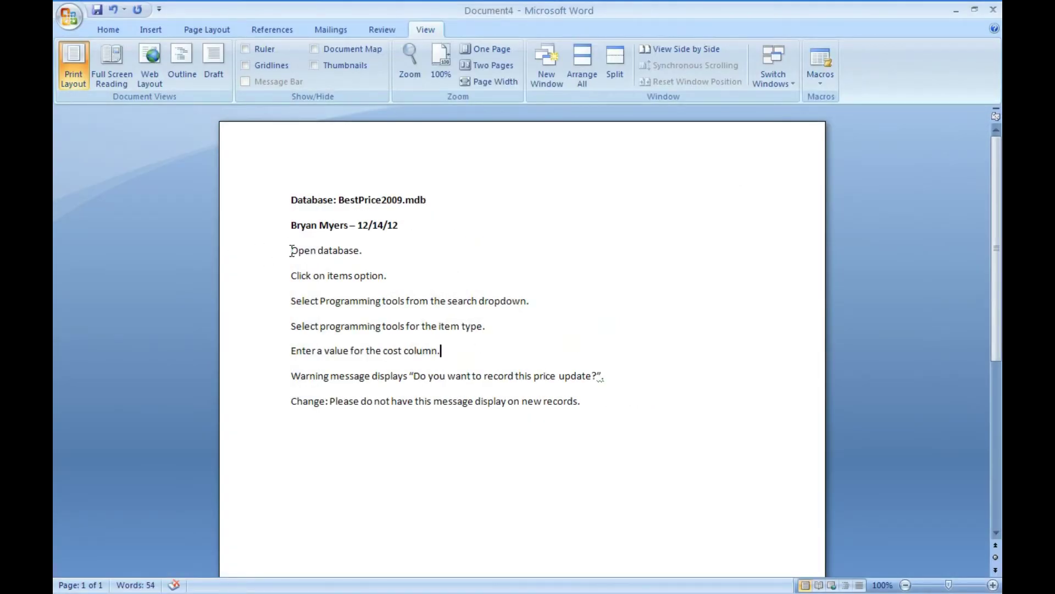
click(296, 301)
click(603, 375)
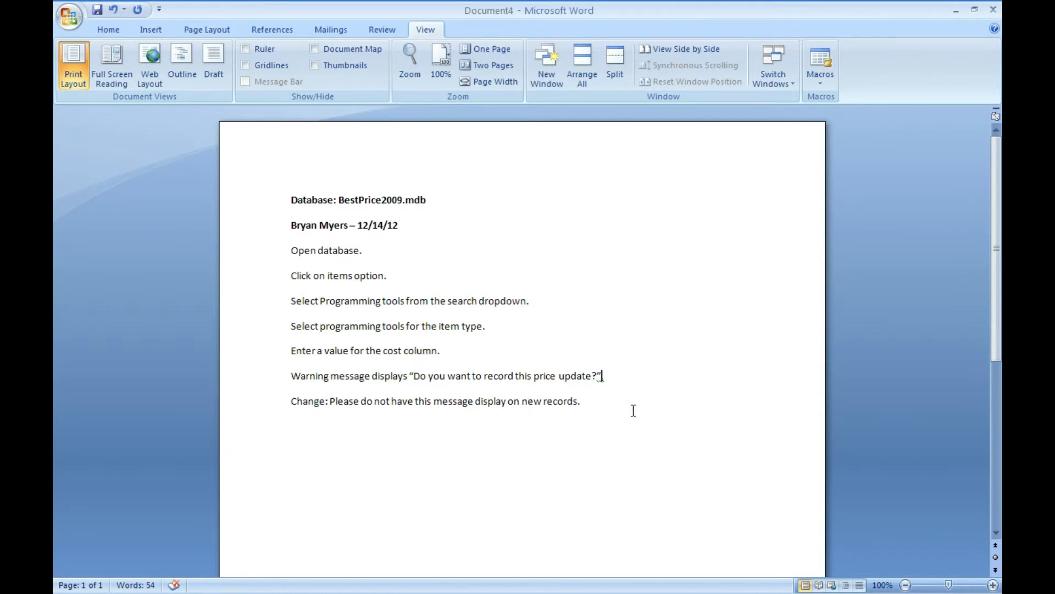